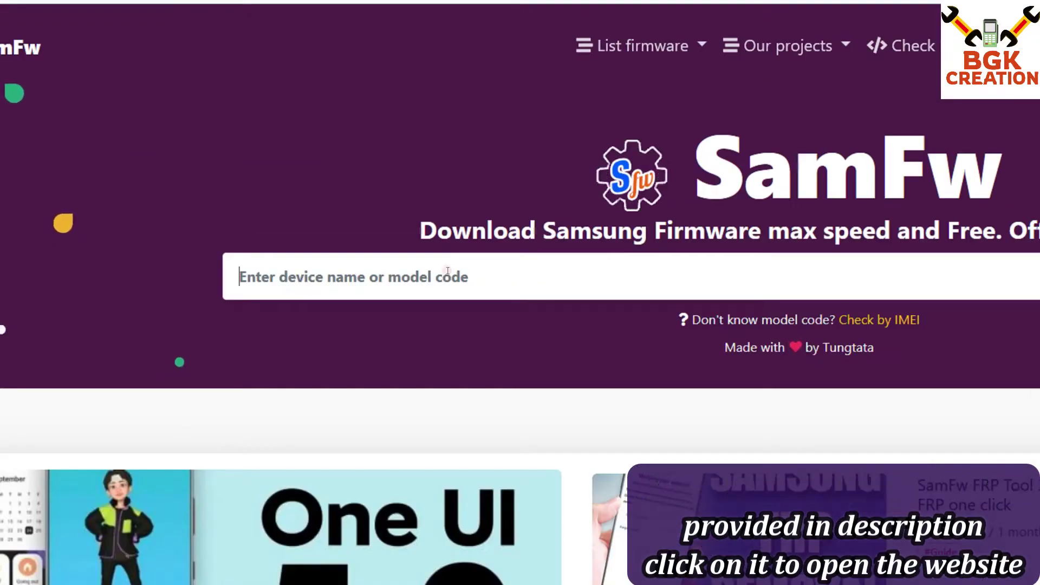
Search the firmware site for model g965 and open the SM-G965F / Galaxy S9+ firmware page.
{"action": "type", "text": "965"}
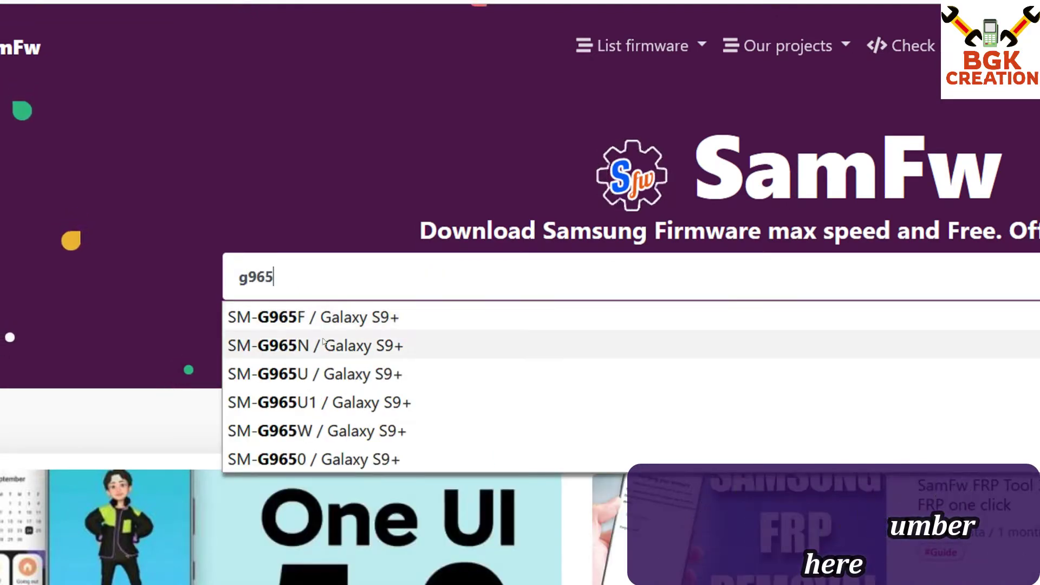
{"action": "scroll", "coordinate": [322, 422], "scroll_direction": "down", "scroll_amount": 1}
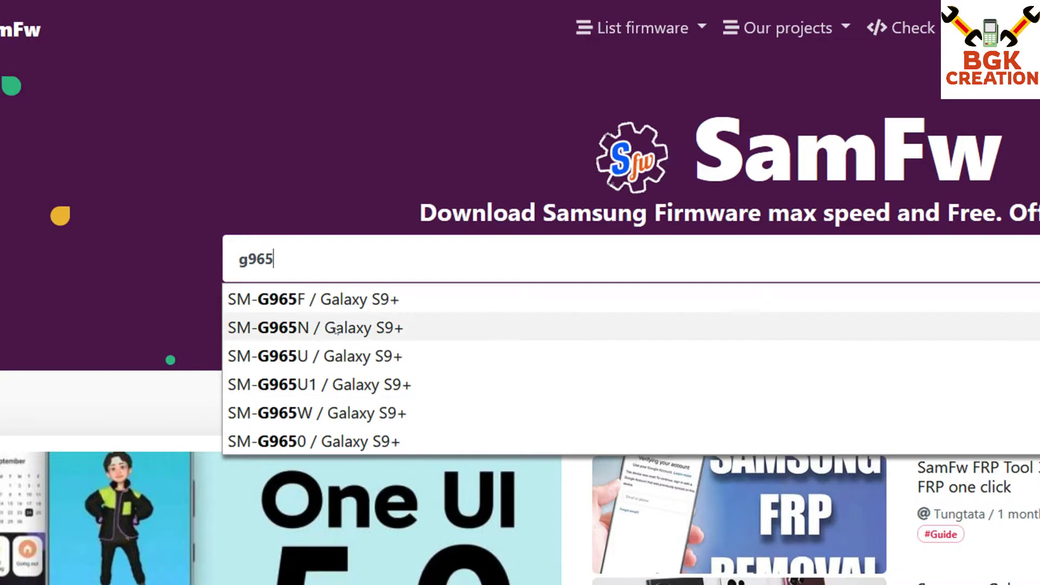
{"action": "left_click", "coordinate": [333, 300]}
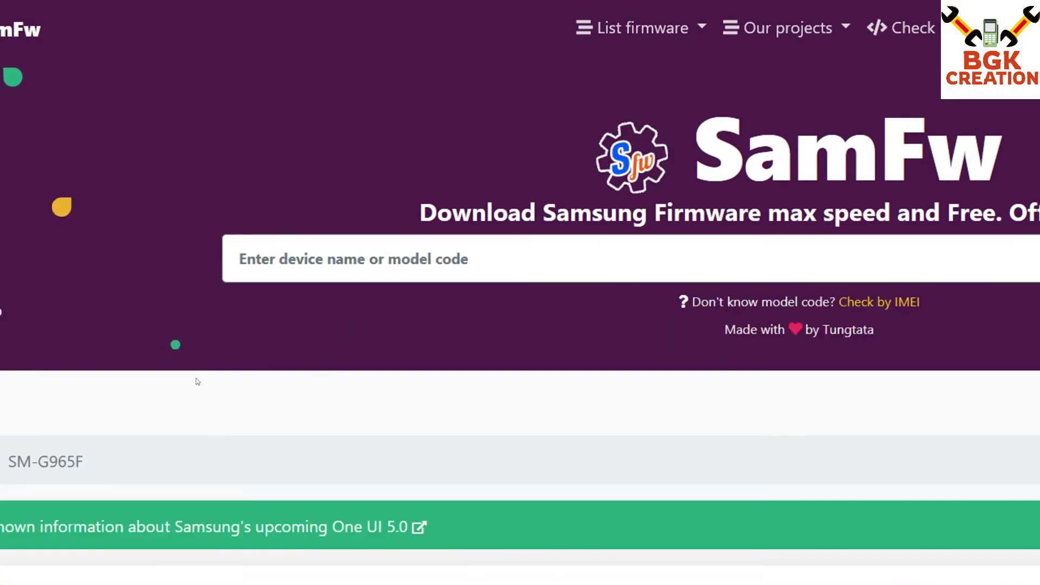
Examine the SM-G965F firmware regions and countries listed from Asia through Oceania.
{"action": "scroll", "coordinate": [198, 382], "scroll_direction": "down", "scroll_amount": 10}
{"action": "scroll", "coordinate": [219, 336], "scroll_direction": "down", "scroll_amount": 6}
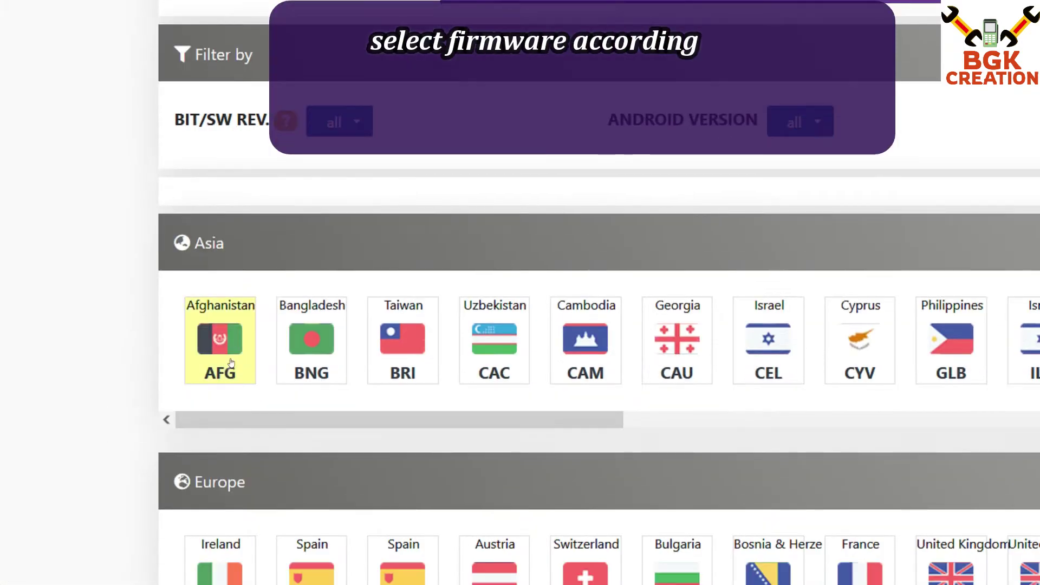
{"action": "left_click_drag", "start_coordinate": [448, 312], "coordinate": [481, 312]}
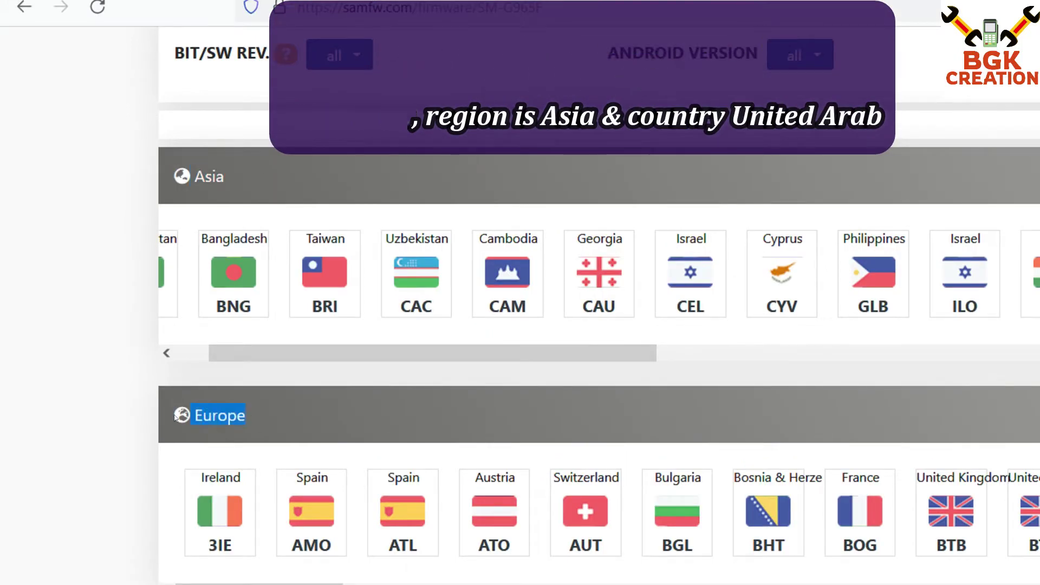
{"action": "scroll", "coordinate": [103, 415], "scroll_direction": "down", "scroll_amount": 4}
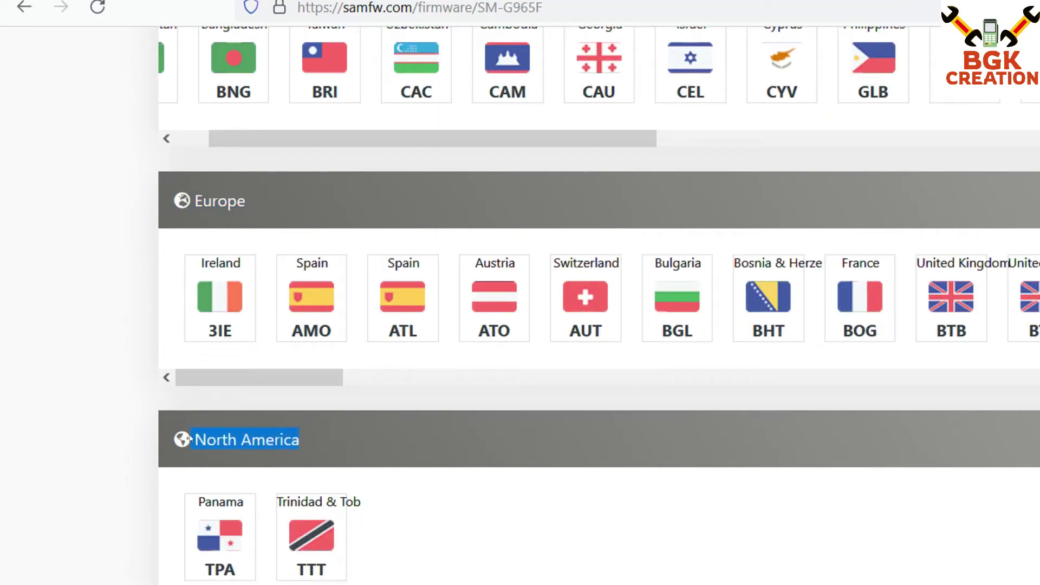
{"action": "scroll", "coordinate": [112, 417], "scroll_direction": "down", "scroll_amount": 8}
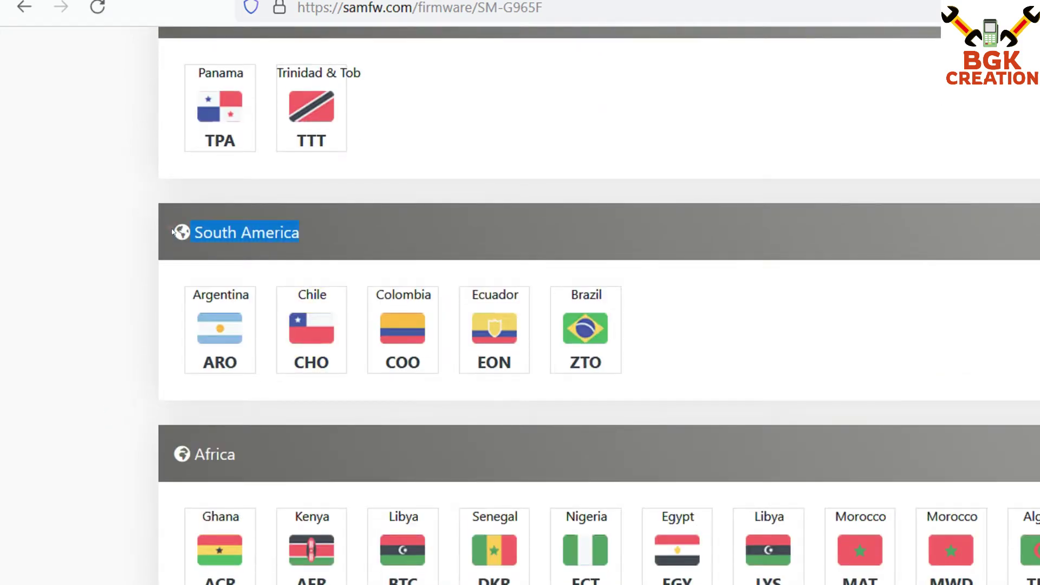
{"action": "scroll", "coordinate": [231, 325], "scroll_direction": "down", "scroll_amount": 2}
{"action": "scroll", "coordinate": [90, 341], "scroll_direction": "down", "scroll_amount": 4}
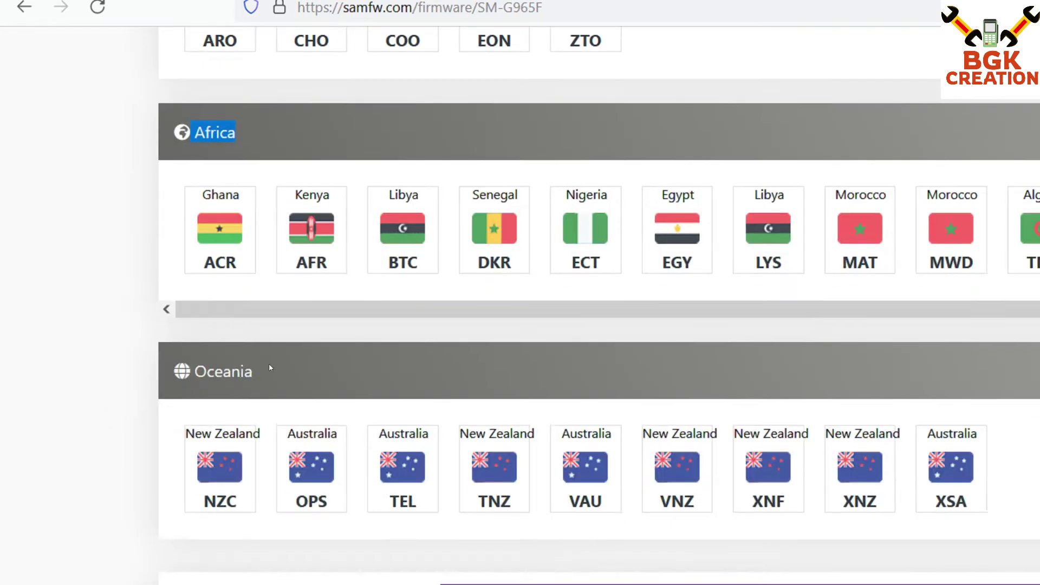
{"action": "scroll", "coordinate": [101, 353], "scroll_direction": "down", "scroll_amount": 6}
{"action": "scroll", "coordinate": [101, 353], "scroll_direction": "up", "scroll_amount": 16}
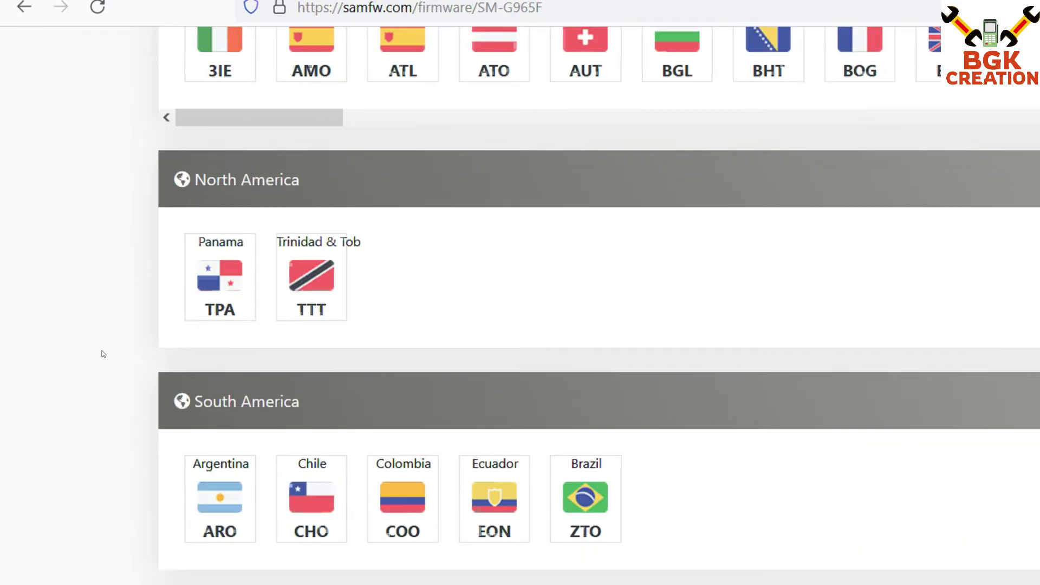
{"action": "scroll", "coordinate": [103, 353], "scroll_direction": "up", "scroll_amount": 8}
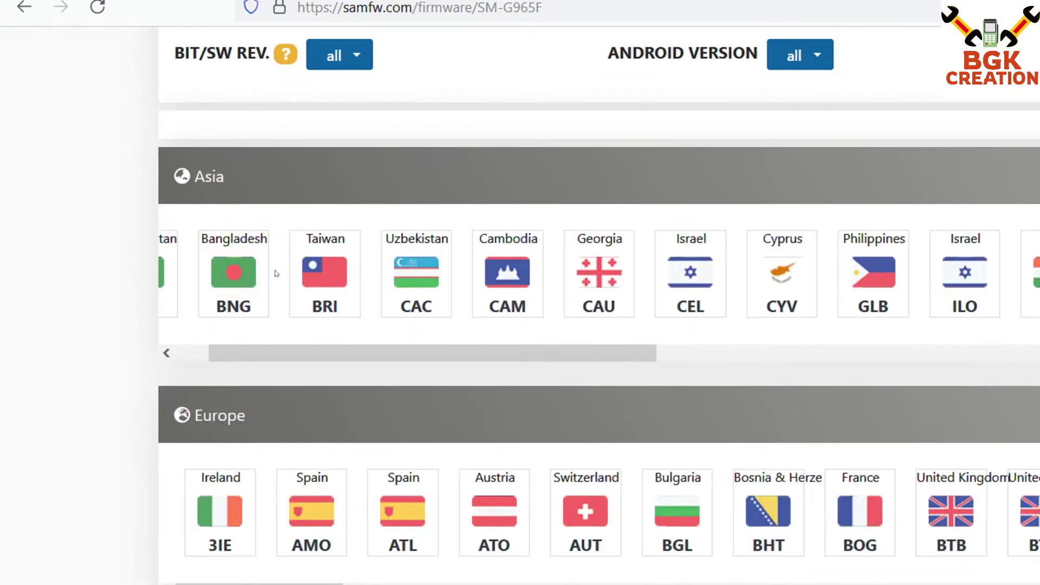
Choose the United Arab Emirates (XSG) firmware under Asia and open its Android 10 version G965FXXUHFVG7.
{"action": "left_click_drag", "start_coordinate": [486, 343], "coordinate": [782, 365]}
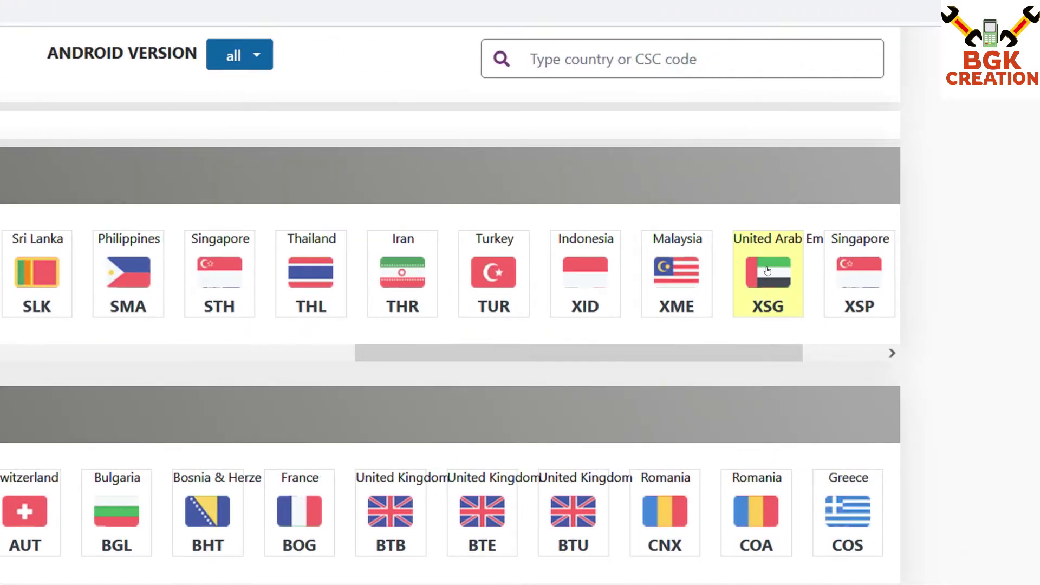
{"action": "left_click", "coordinate": [768, 271]}
{"action": "scroll", "coordinate": [520, 325], "scroll_direction": "down", "scroll_amount": 4}
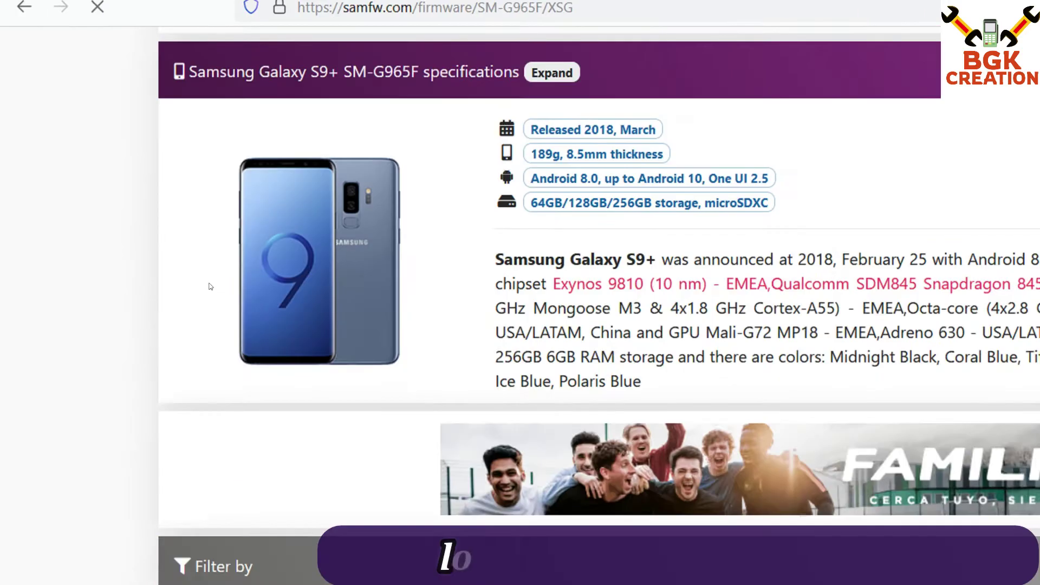
{"action": "scroll", "coordinate": [211, 303], "scroll_direction": "down", "scroll_amount": 10}
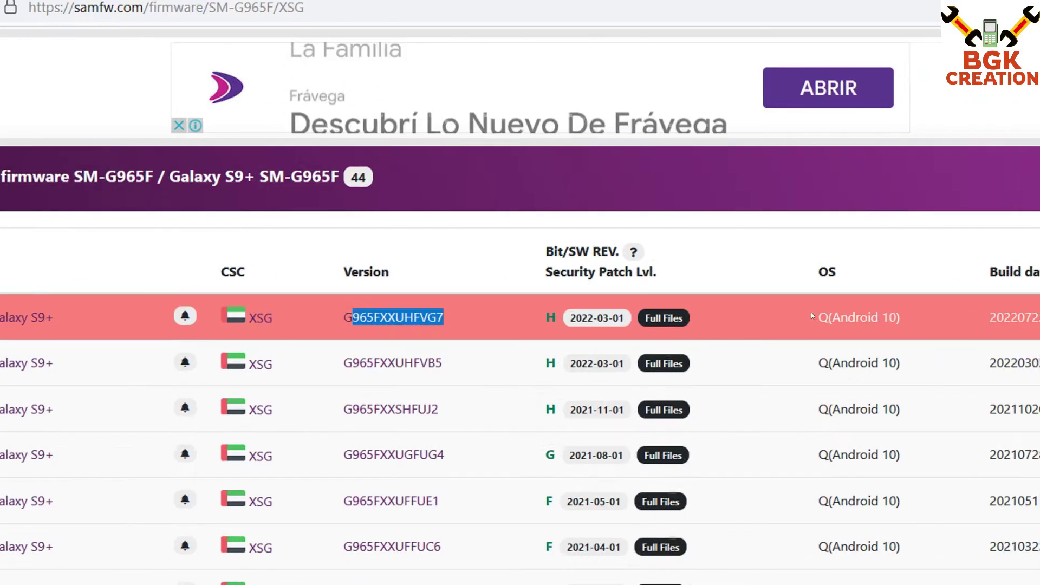
{"action": "left_click_drag", "start_coordinate": [1026, 318], "coordinate": [943, 318]}
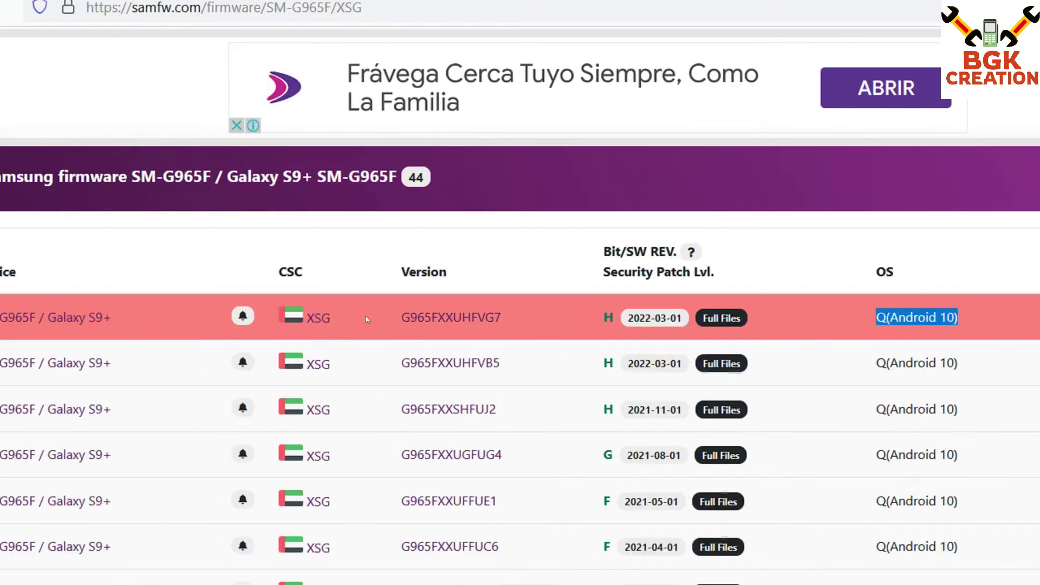
{"action": "left_click", "coordinate": [557, 320]}
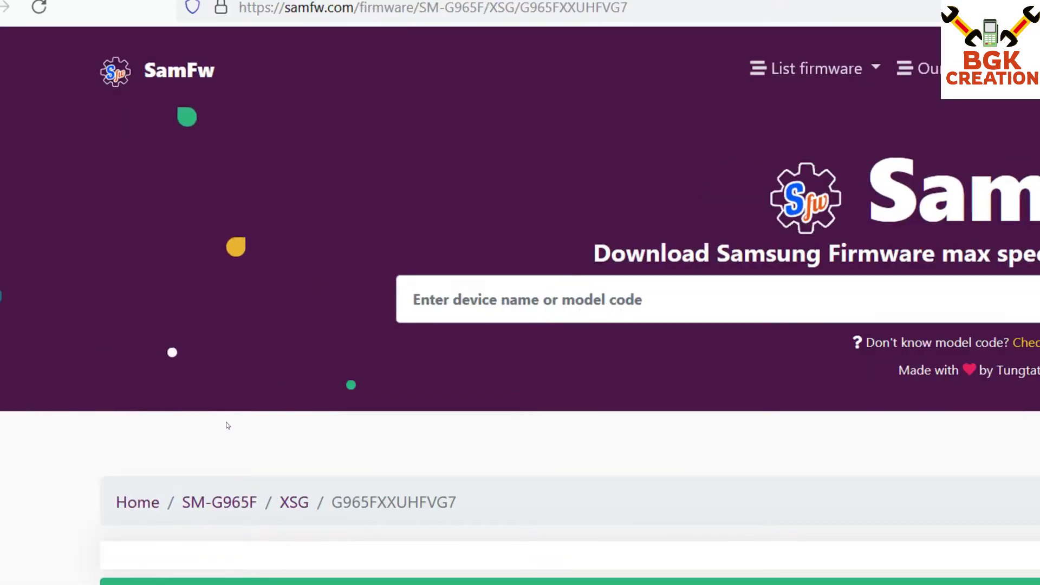
Request the G965FXXUHFVG7 firmware from the SamFw server and start its download in the Compressed category.
{"action": "scroll", "coordinate": [227, 428], "scroll_direction": "down", "scroll_amount": 10}
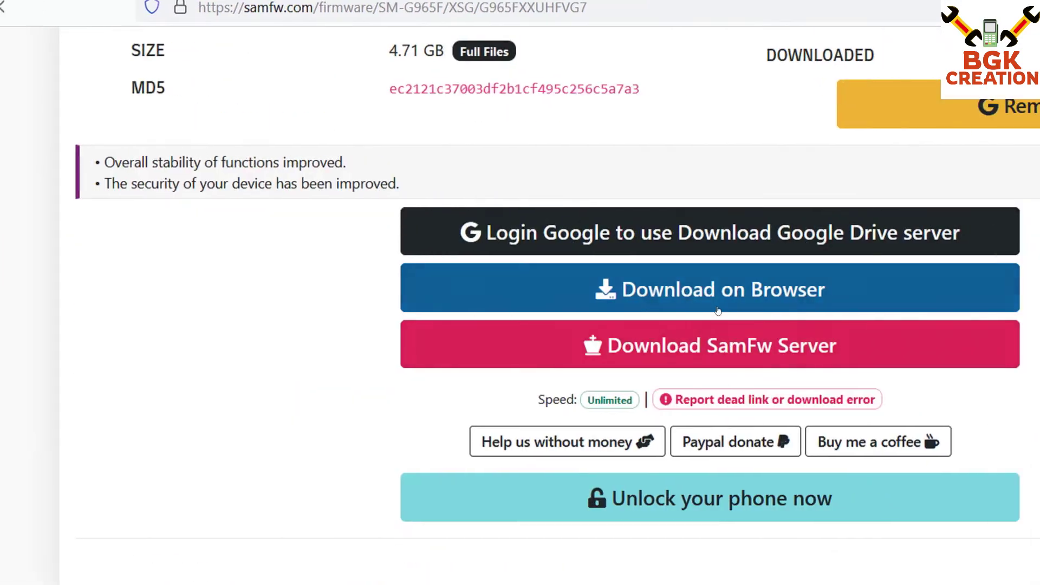
{"action": "left_click", "coordinate": [702, 340]}
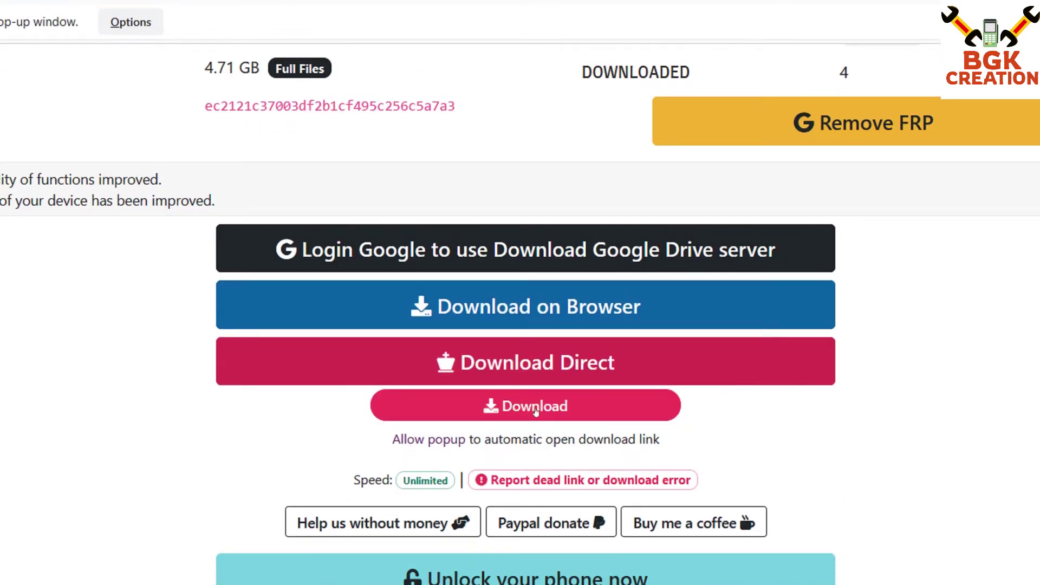
{"action": "left_click", "coordinate": [535, 412]}
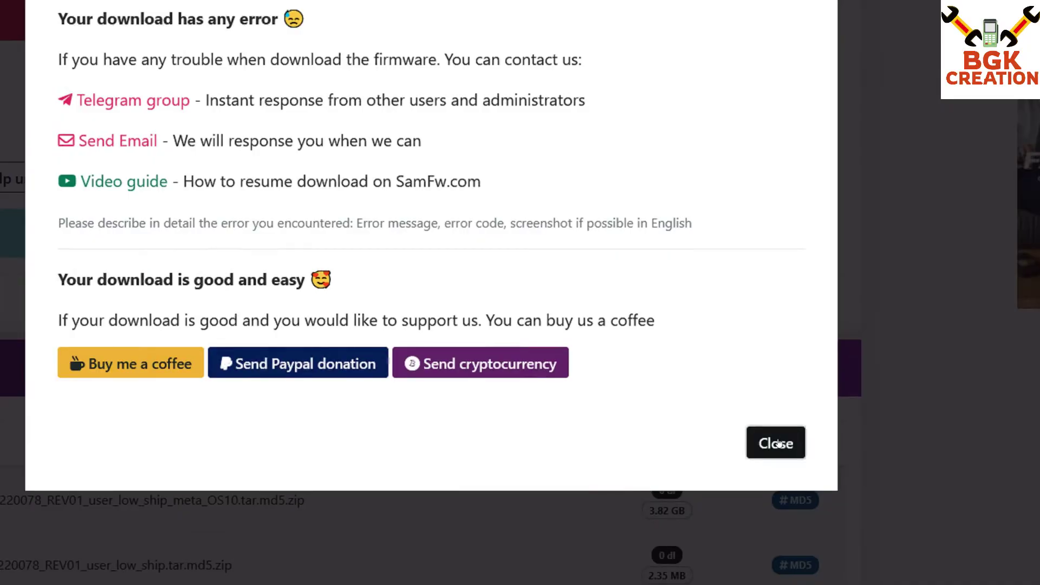
{"action": "left_click", "coordinate": [773, 441]}
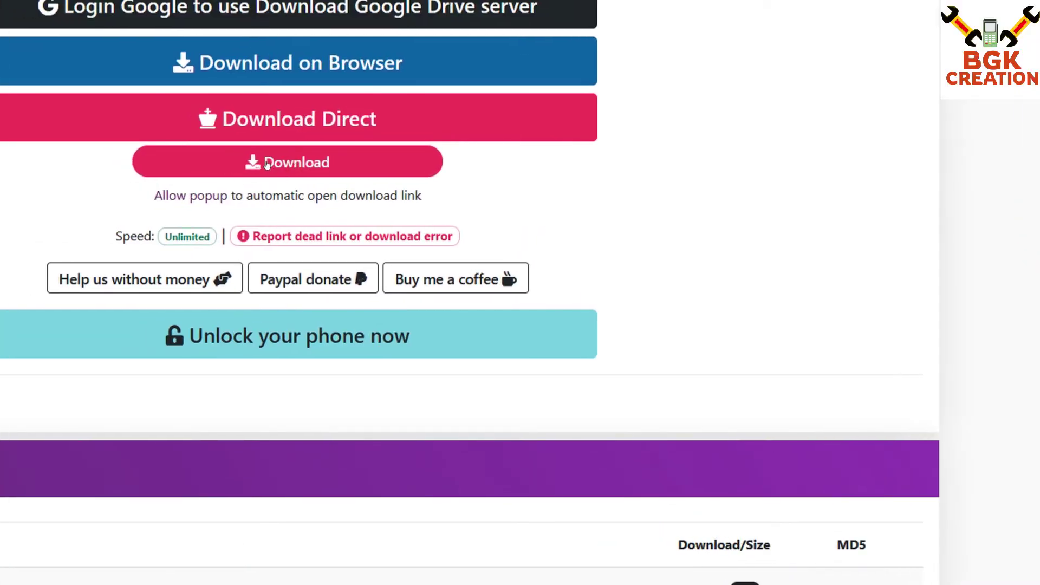
{"action": "left_click", "coordinate": [267, 165]}
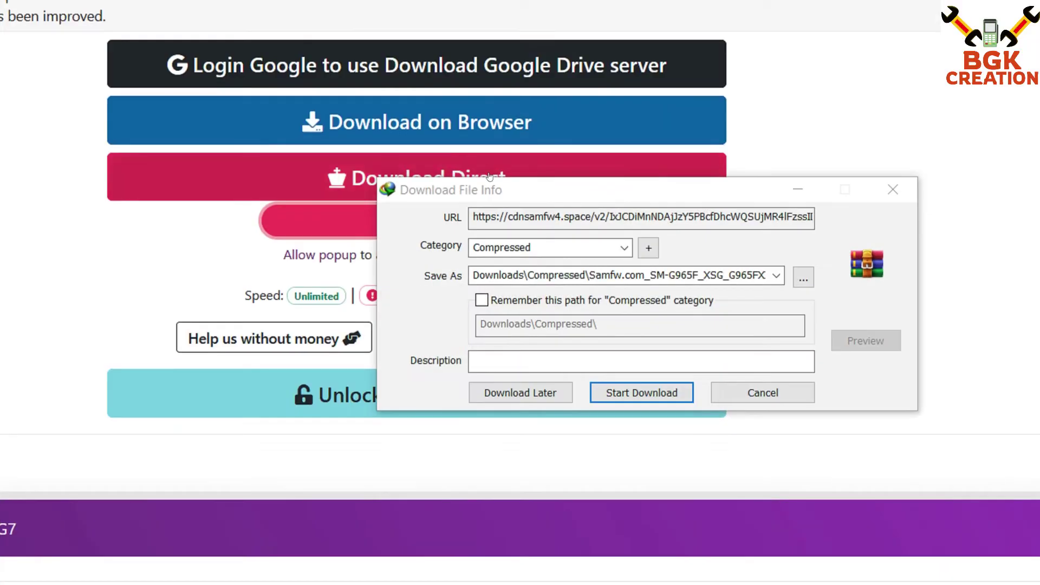
{"action": "left_click_drag", "start_coordinate": [483, 191], "coordinate": [399, 191]}
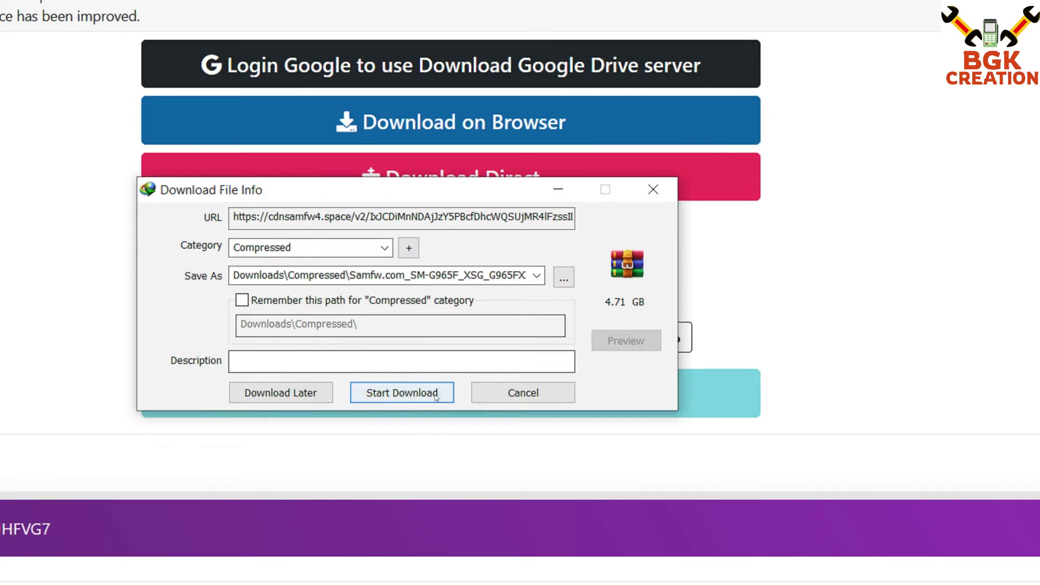
{"action": "left_click", "coordinate": [437, 397]}
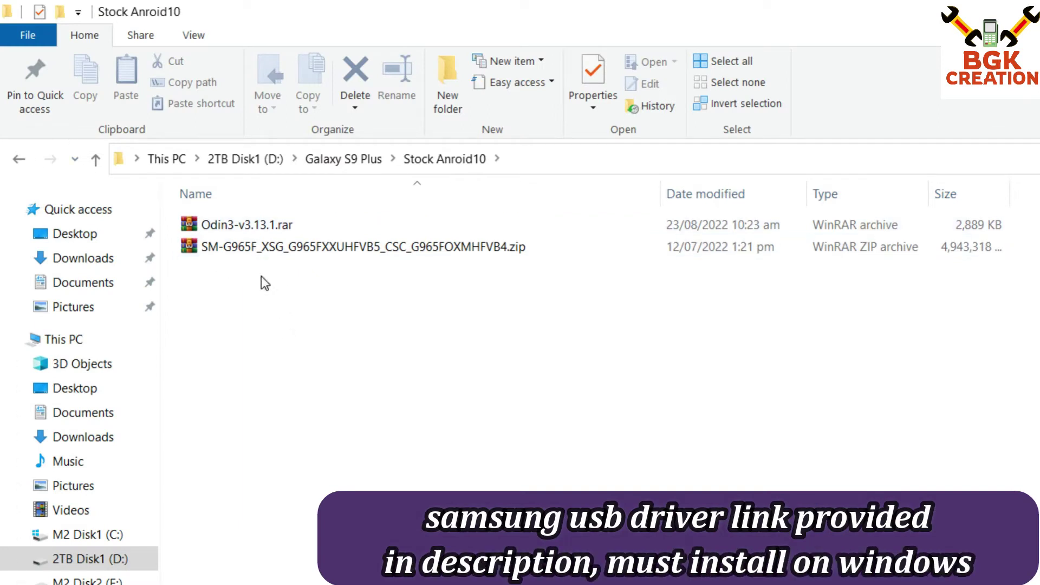
Switch to File Explorer and extract Odin3-v3.13.1.rar into its own Odin3-v3.13.1 folder.
{"action": "left_click", "coordinate": [228, 246]}
{"action": "left_click", "coordinate": [233, 295]}
{"action": "left_click", "coordinate": [239, 226]}
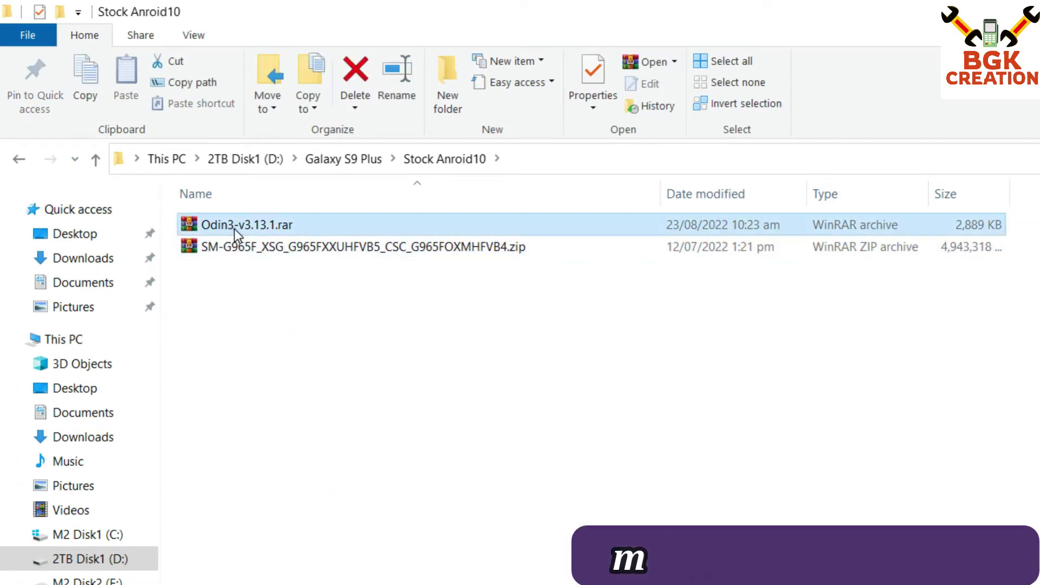
{"action": "right_click", "coordinate": [265, 226]}
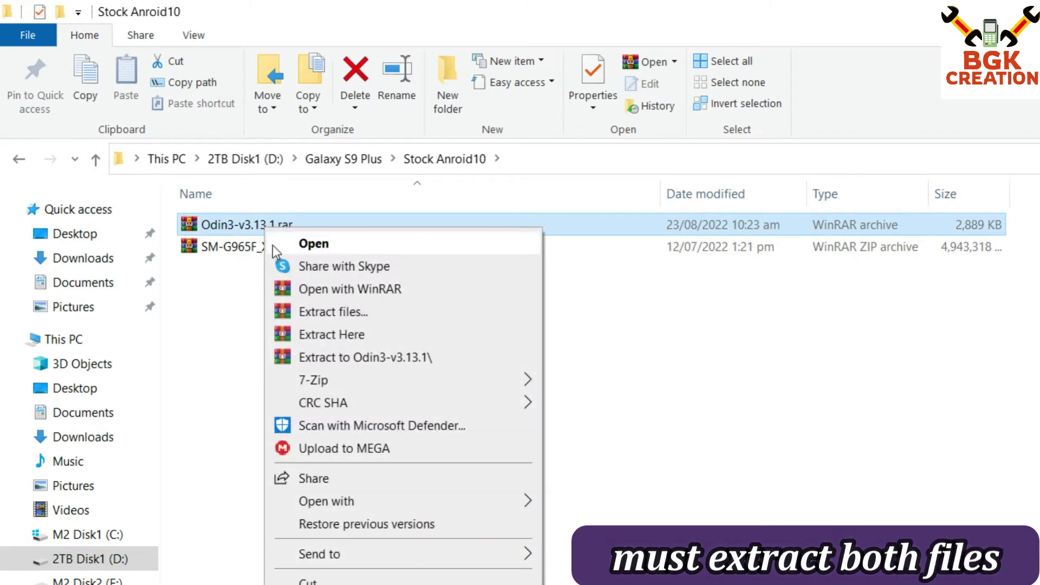
{"action": "left_click", "coordinate": [316, 358]}
Extract the SM-G965F_XSG_G965FXXUHFVB5_CSC_G965FOXMHFVB4.zip firmware archive into a folder of the same name.
{"action": "left_click", "coordinate": [244, 270]}
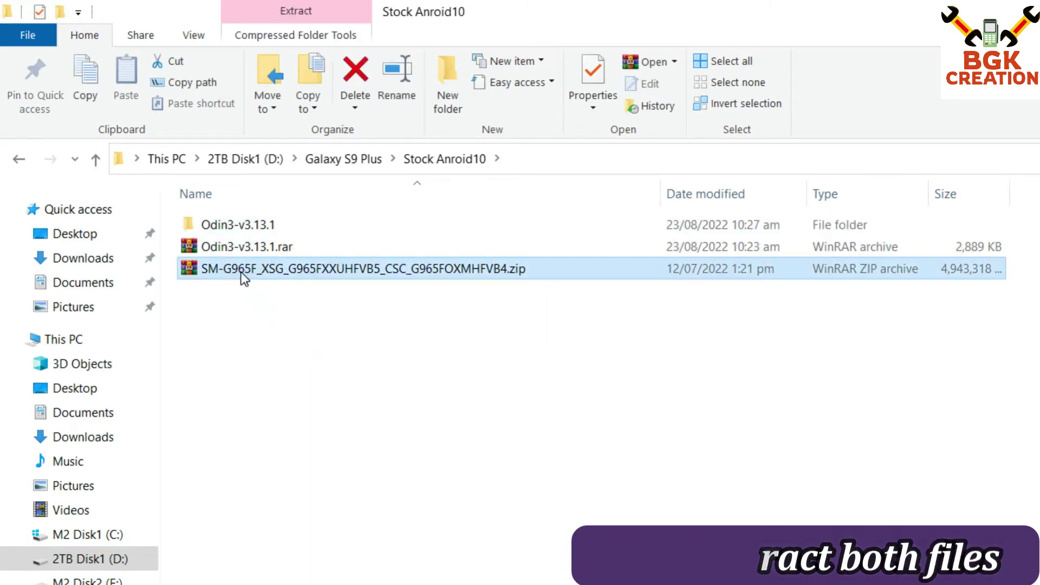
{"action": "right_click", "coordinate": [255, 270]}
{"action": "left_click", "coordinate": [301, 400]}
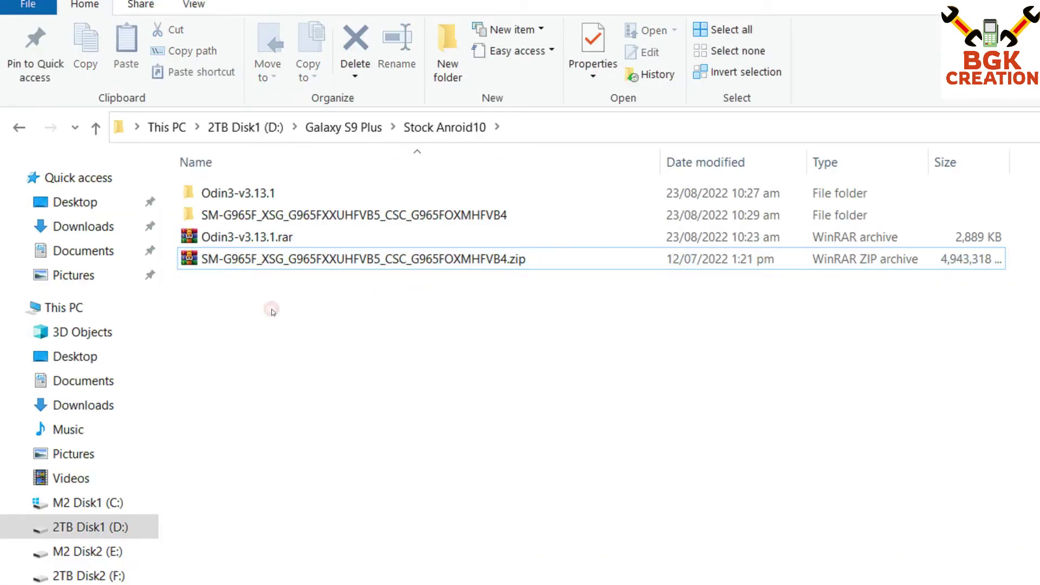
Open the extracted SM-G965F firmware folder and widen the Name column to read the full file names.
{"action": "left_click", "coordinate": [244, 211]}
{"action": "double_click", "coordinate": [244, 214]}
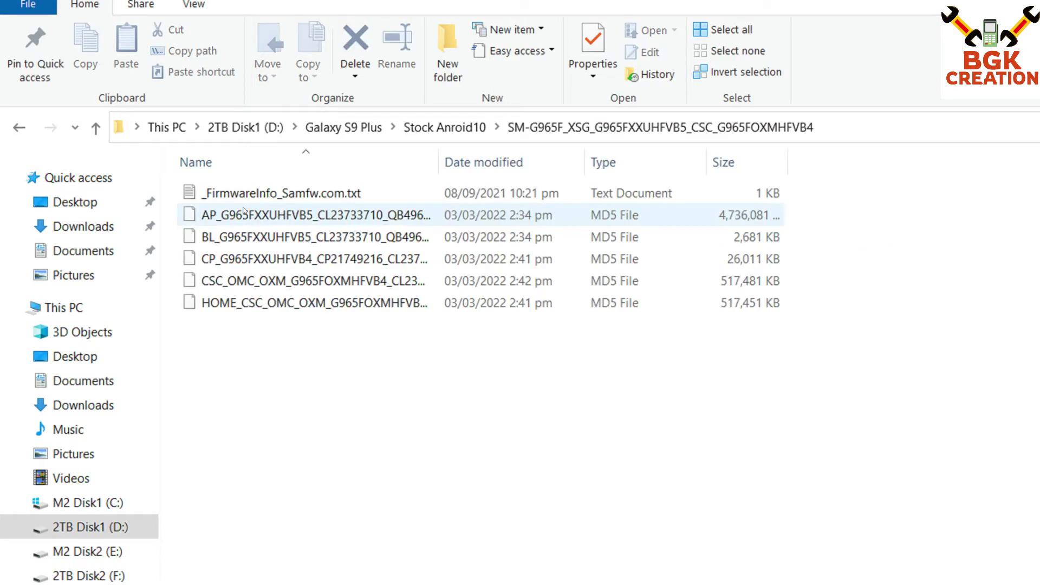
{"action": "left_click_drag", "start_coordinate": [628, 162], "coordinate": [768, 163]}
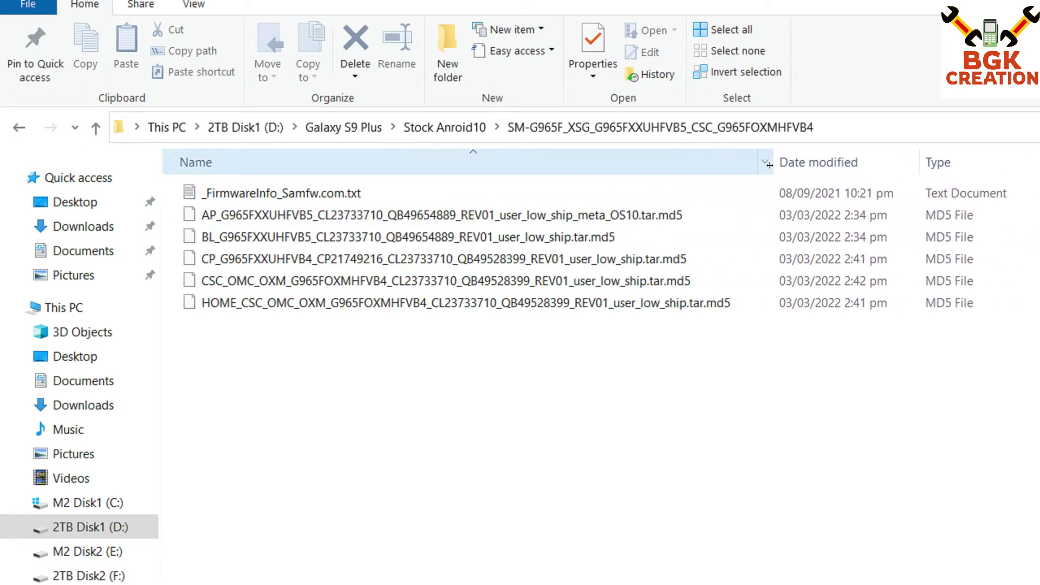
Return to the Stock Anroid10 folder, launch Odin3 v3.13.1.exe from the Odin3-v3.13.1 folder and accept its startup notice.
{"action": "left_click", "coordinate": [13, 127]}
{"action": "left_click", "coordinate": [252, 218]}
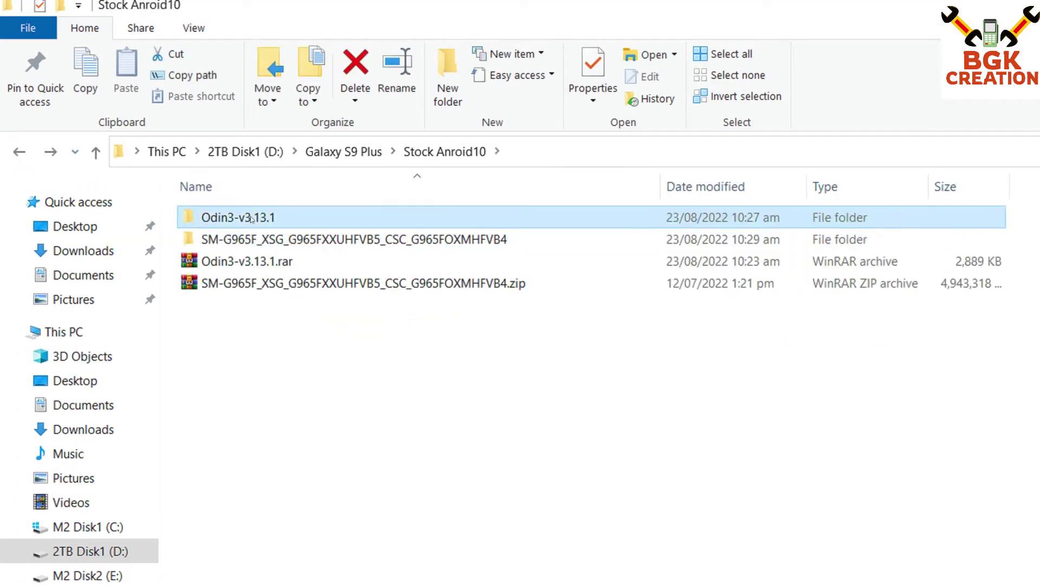
{"action": "double_click", "coordinate": [255, 219]}
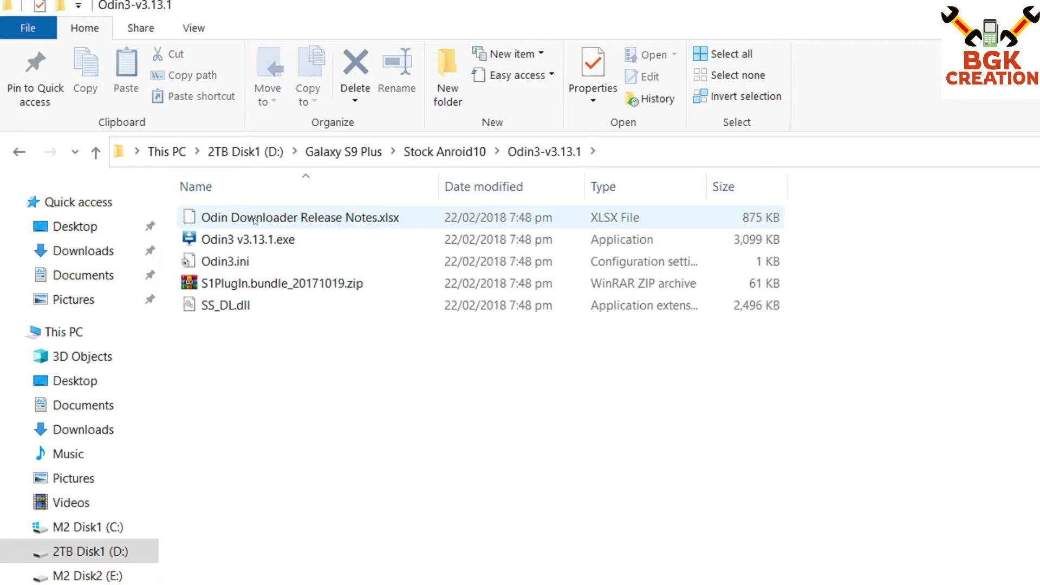
{"action": "left_click", "coordinate": [231, 245]}
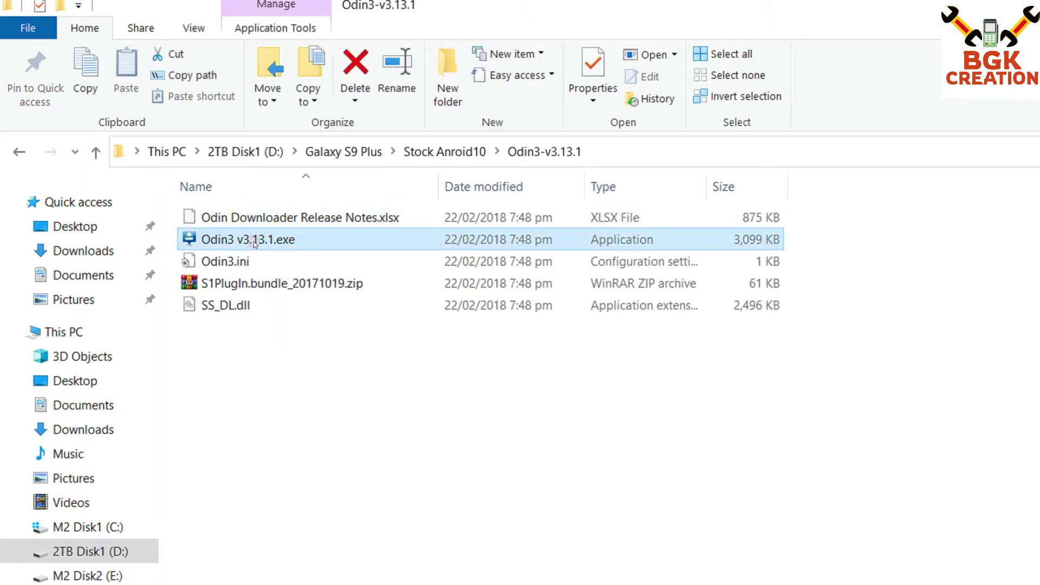
{"action": "double_click", "coordinate": [254, 244]}
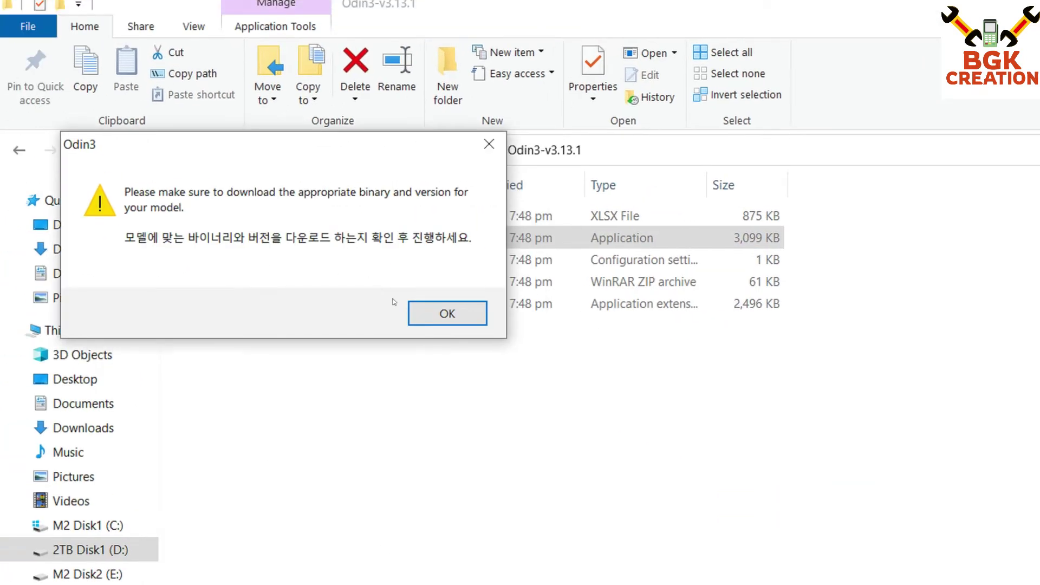
{"action": "left_click", "coordinate": [434, 324]}
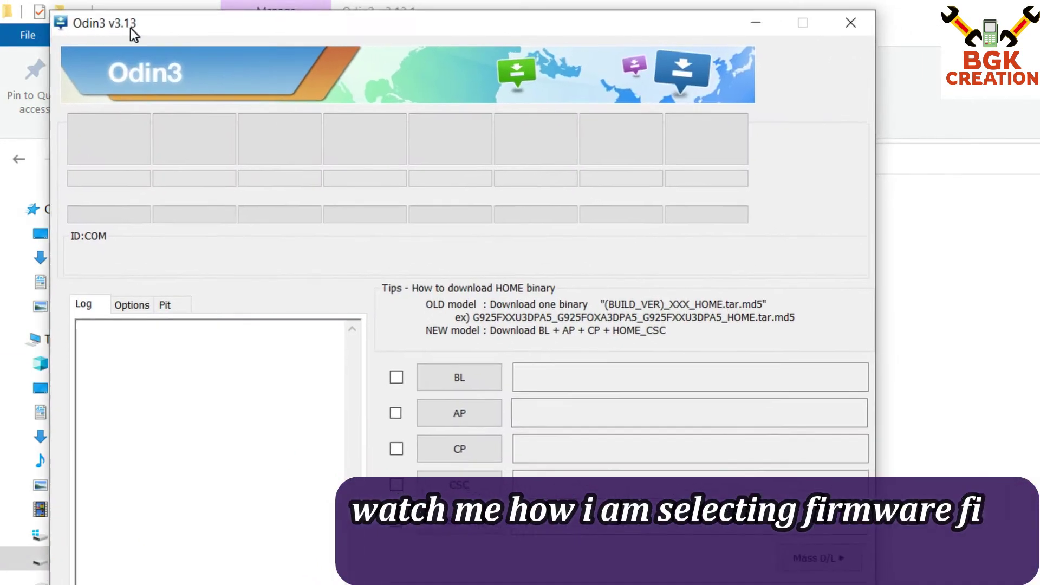
Load BL_G965FXXUHFVB5_CL23733710_QB49654889_REV01_user_low_ship.tar.md5 from the extracted SM-G965F firmware folder as the BL file.
{"action": "left_click", "coordinate": [448, 366]}
{"action": "left_click", "coordinate": [521, 184]}
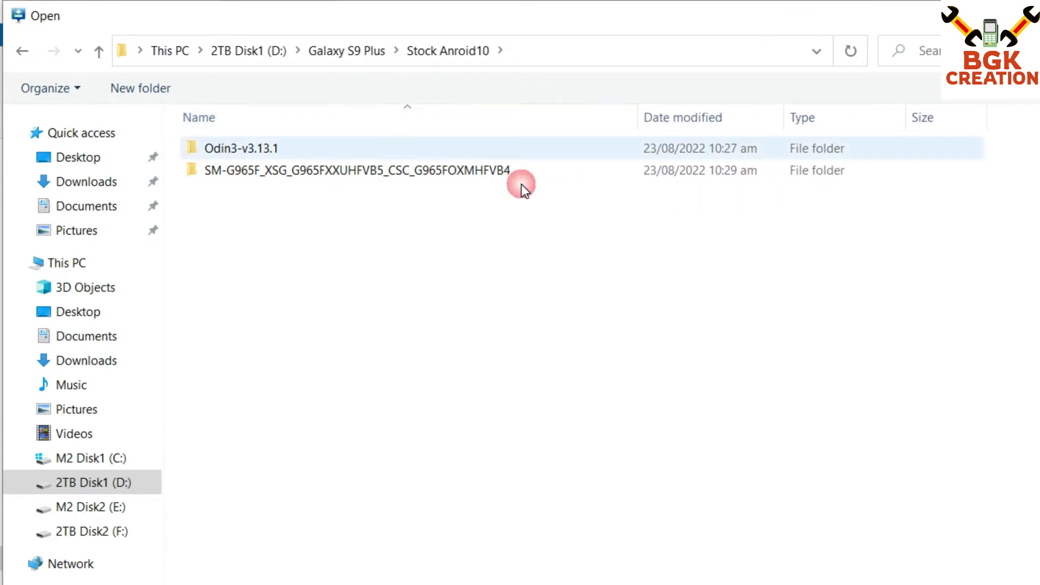
{"action": "left_click", "coordinate": [296, 177]}
{"action": "double_click", "coordinate": [287, 176]}
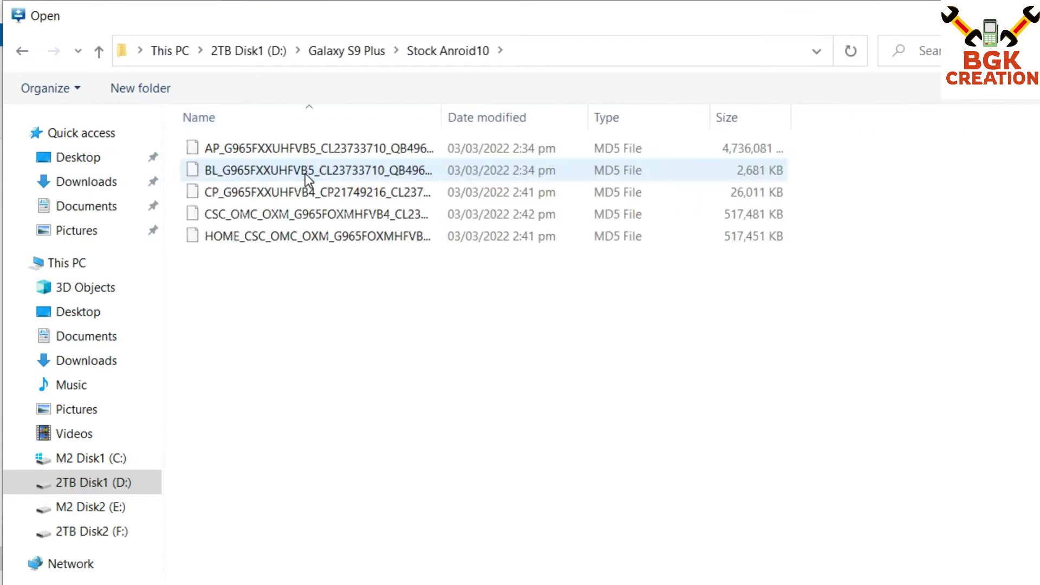
{"action": "double_click", "coordinate": [474, 134]}
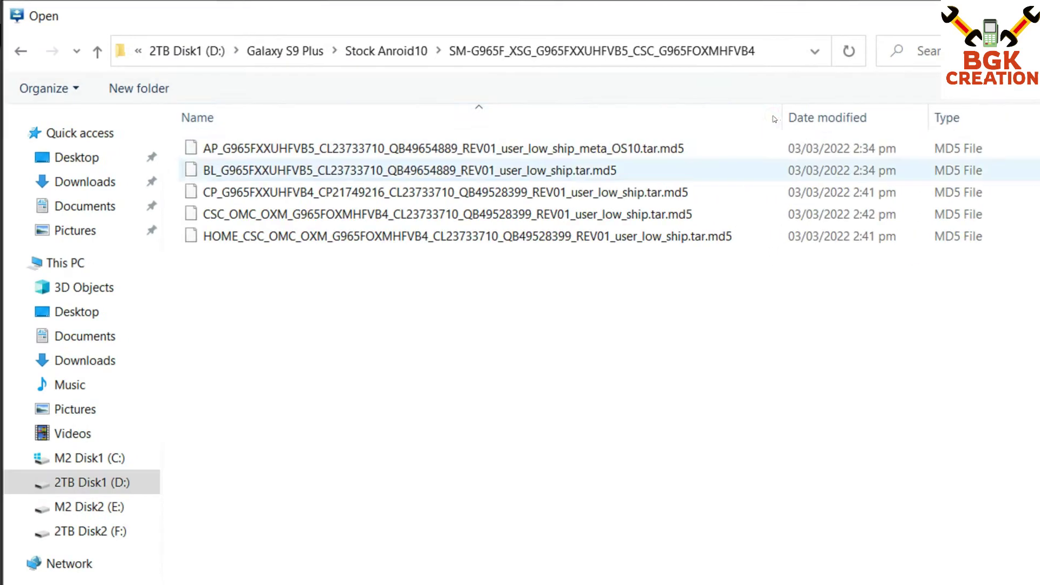
{"action": "left_click", "coordinate": [214, 177]}
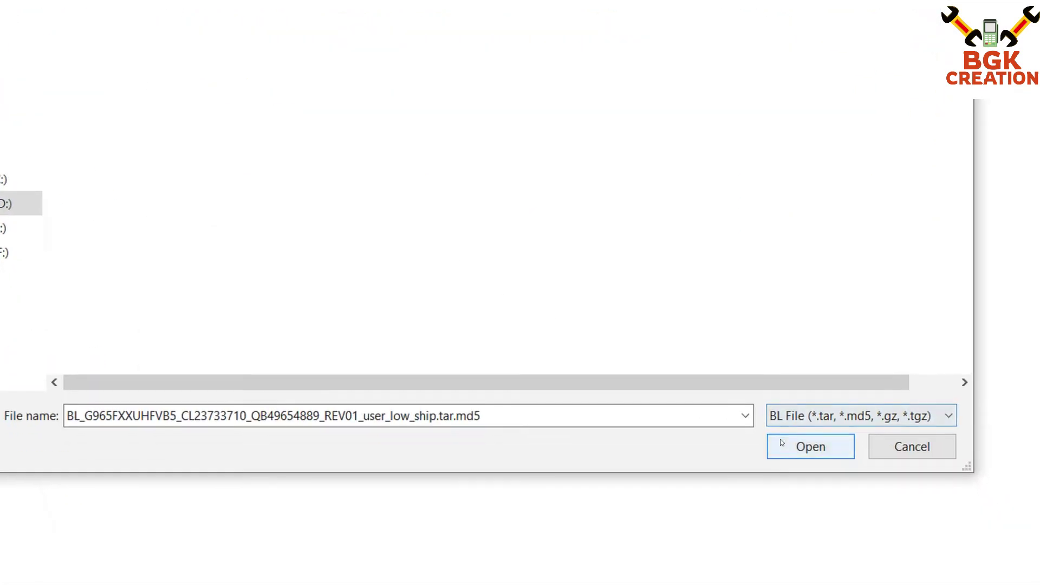
{"action": "left_click", "coordinate": [783, 443]}
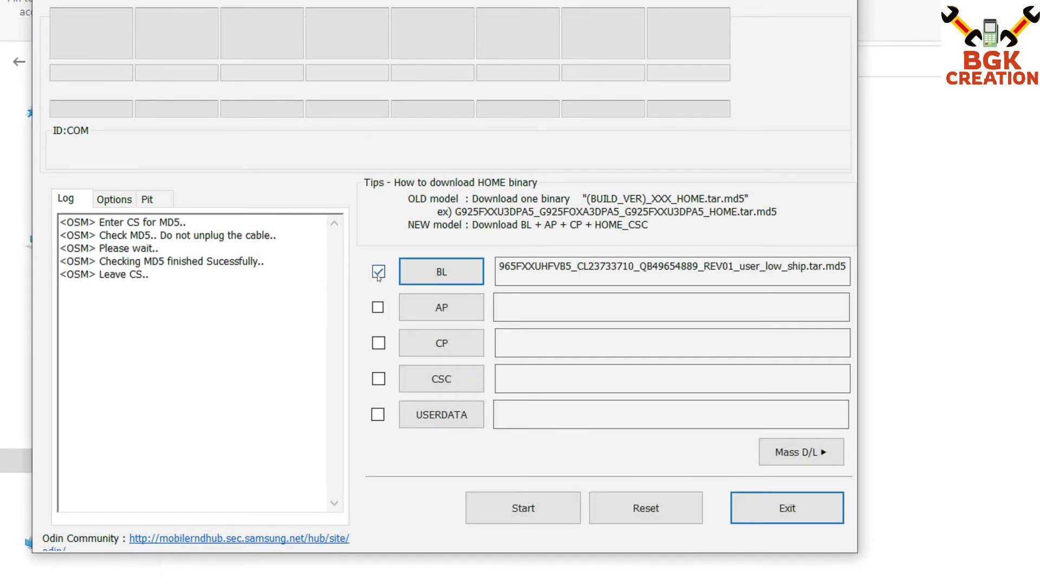
Load AP_G965FXXUHFVB5_CL23733710_QB49654889_REV01_user_low_ship_meta_OS10.tar.md5 as the AP file.
{"action": "left_click", "coordinate": [441, 311]}
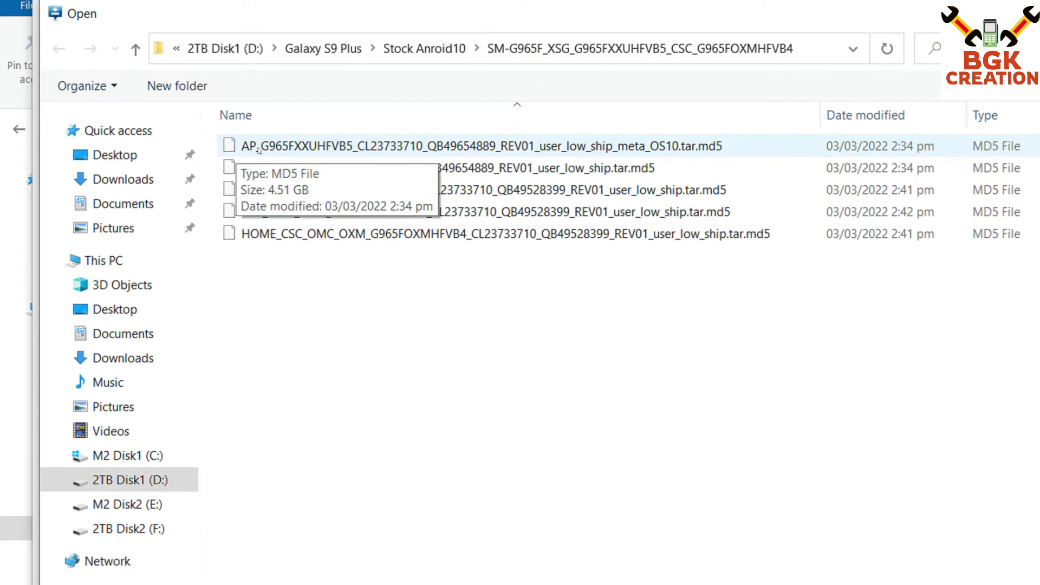
{"action": "left_click", "coordinate": [259, 147]}
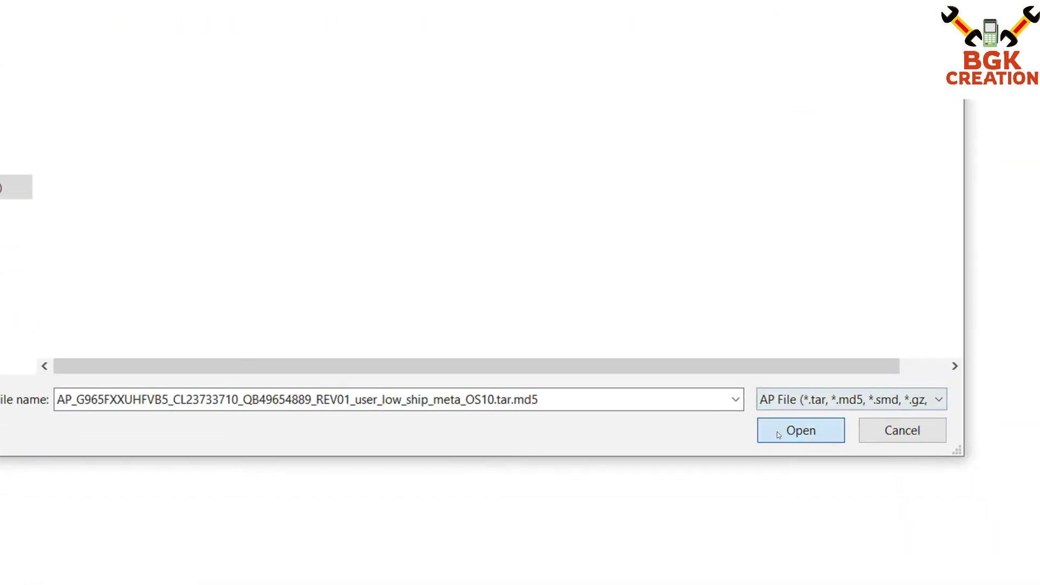
{"action": "left_click", "coordinate": [777, 431]}
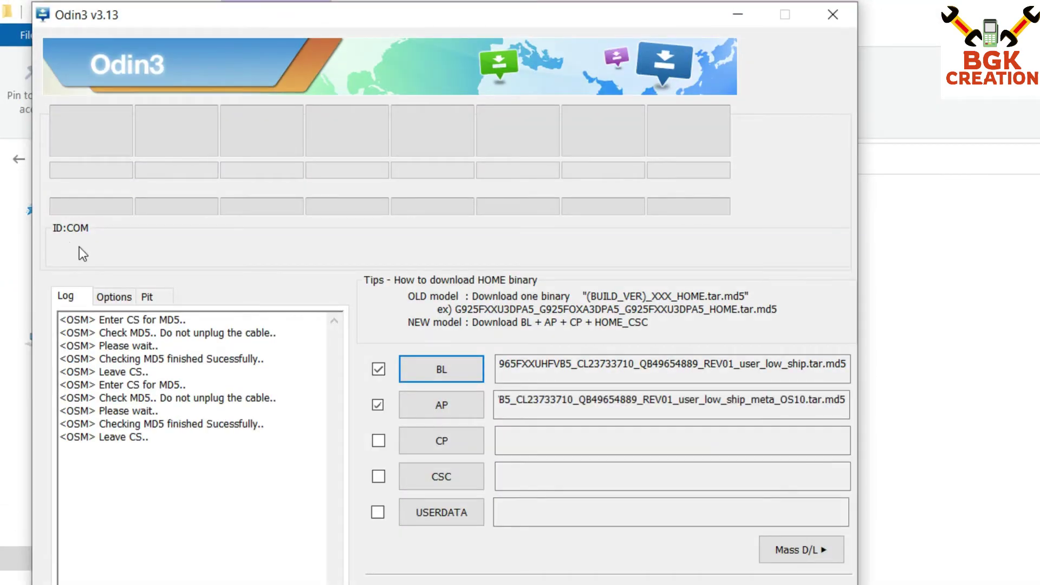
Load CP_G965FXXUHFVB4_CP21749216_CL23733710_QB49528399_REV01_user_low_ship.tar.md5 as the CP file.
{"action": "left_click", "coordinate": [439, 443]}
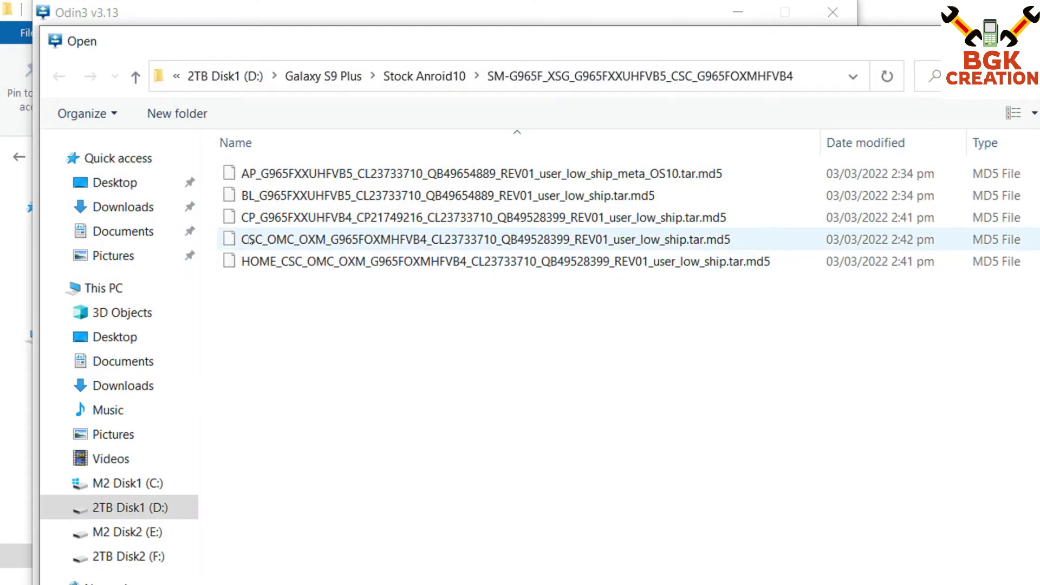
{"action": "left_click", "coordinate": [248, 223]}
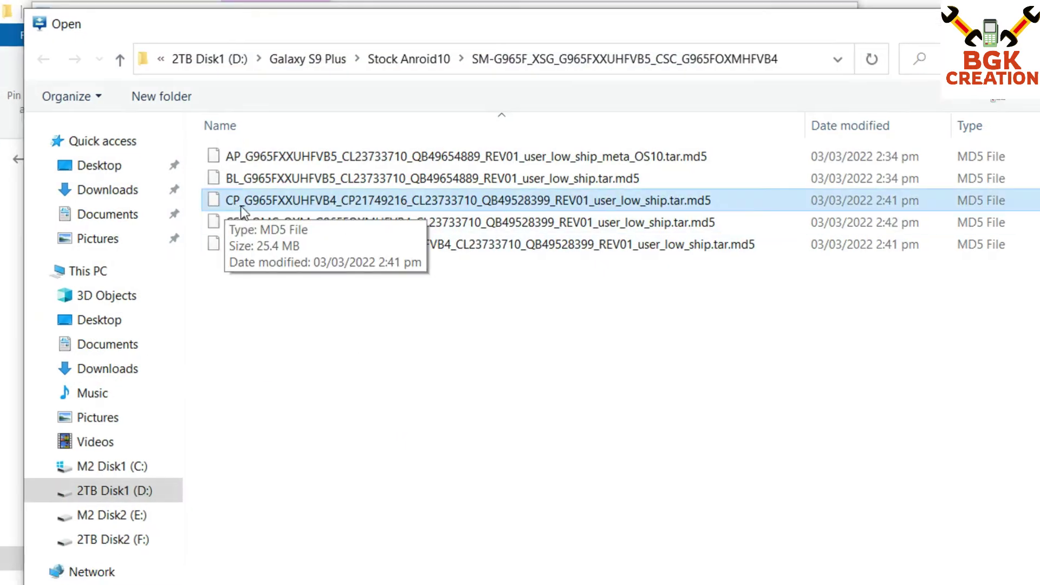
{"action": "key", "text": "Escape"}
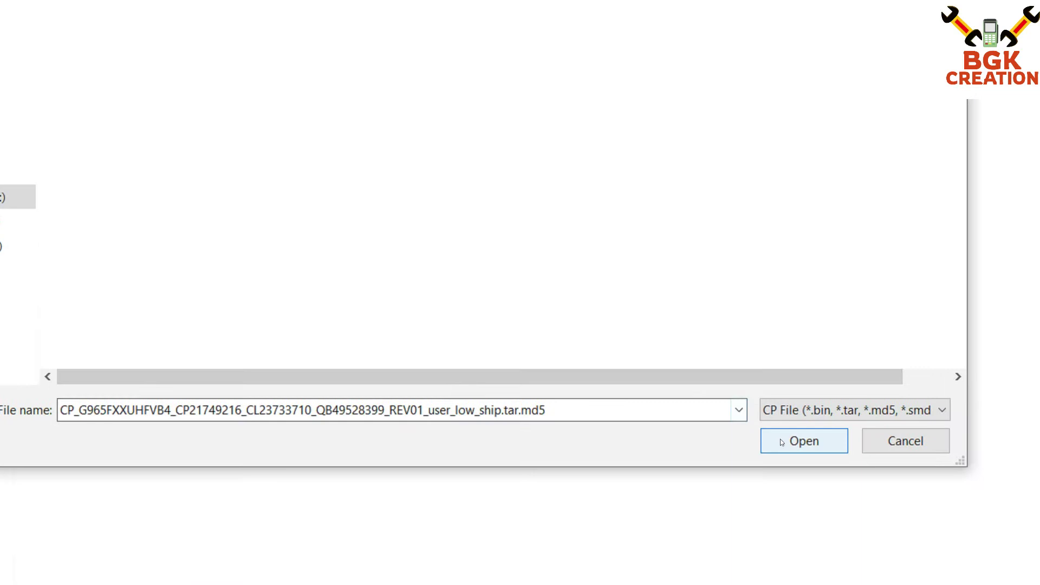
{"action": "left_click", "coordinate": [780, 439]}
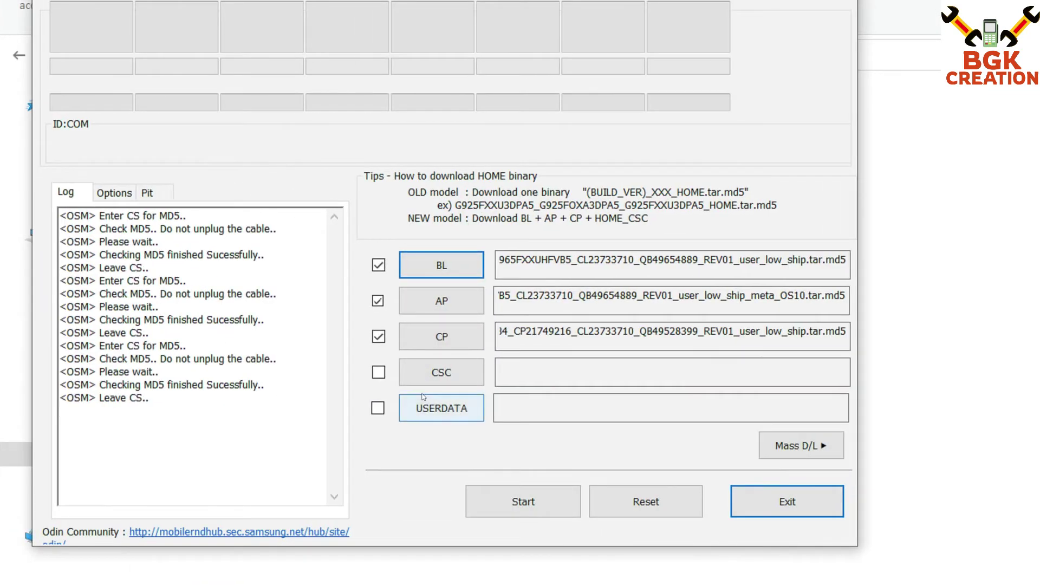
Load CSC_OMC_OXM_G965FOXMHFVB4_CL23733710_QB49528399_REV01_user_low_ship.tar.md5, not the HOME_CSC file, as the CSC file.
{"action": "left_click", "coordinate": [446, 378]}
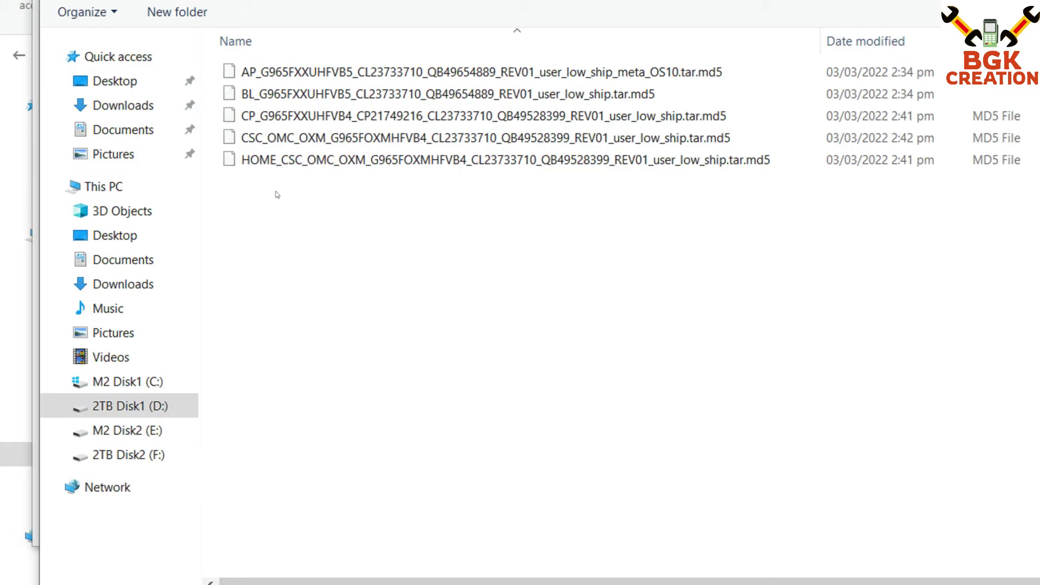
{"action": "left_click", "coordinate": [246, 152]}
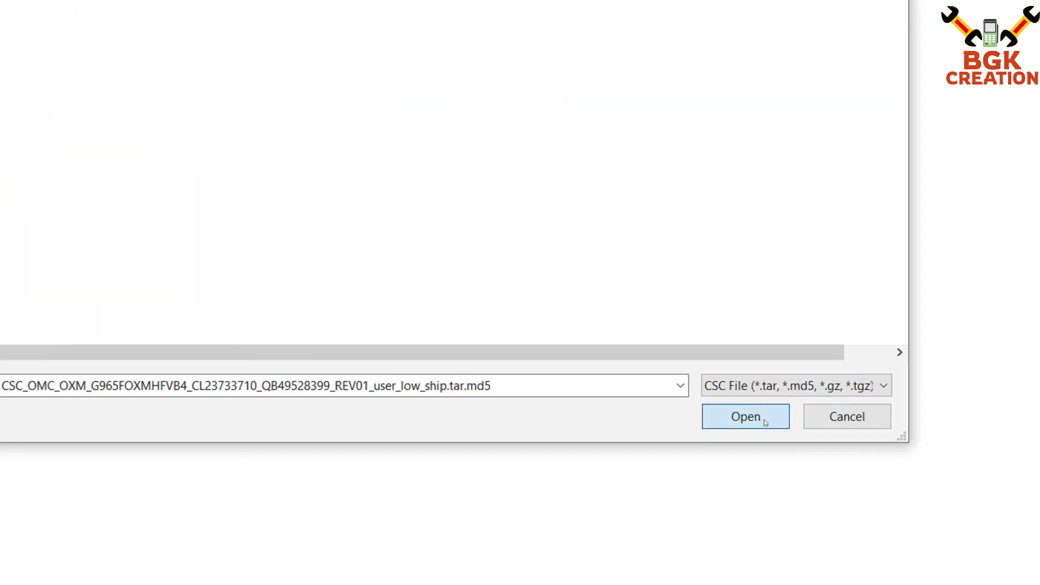
{"action": "left_click", "coordinate": [764, 420]}
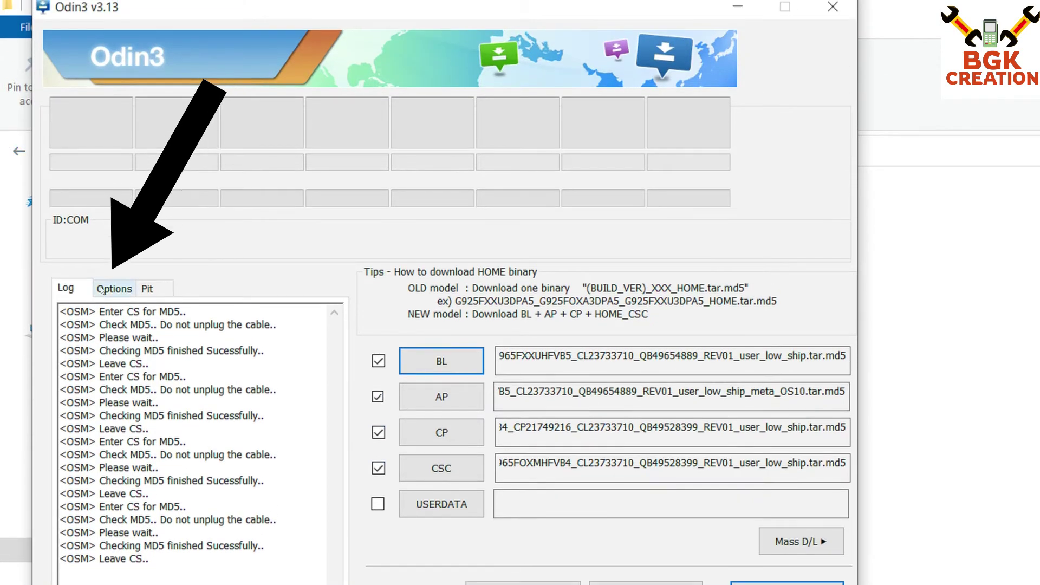
Enable Nand Erase in the flashing options and start flashing the firmware to the connected phone.
{"action": "left_click", "coordinate": [107, 205]}
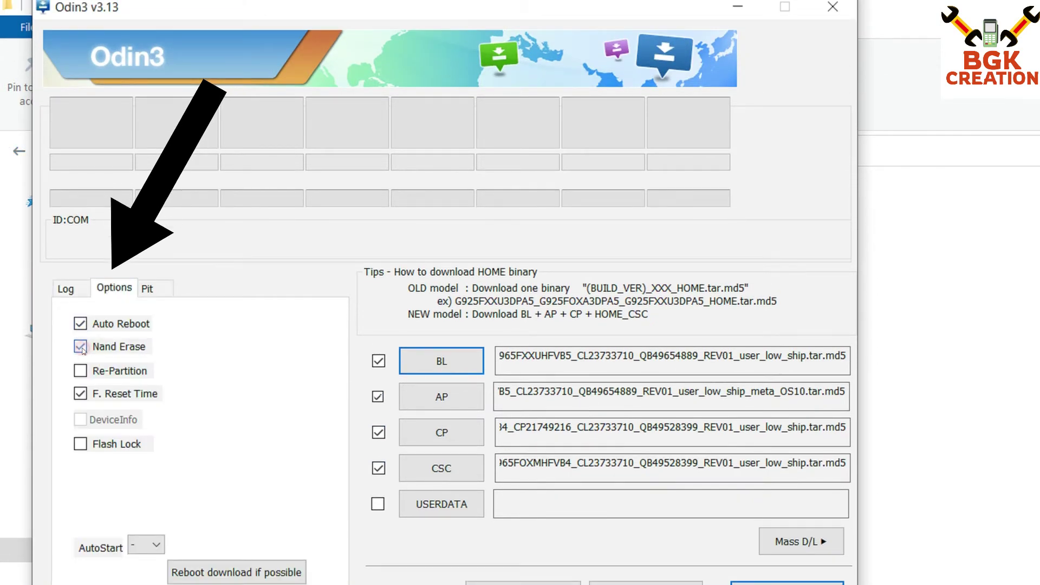
{"action": "left_click", "coordinate": [75, 290]}
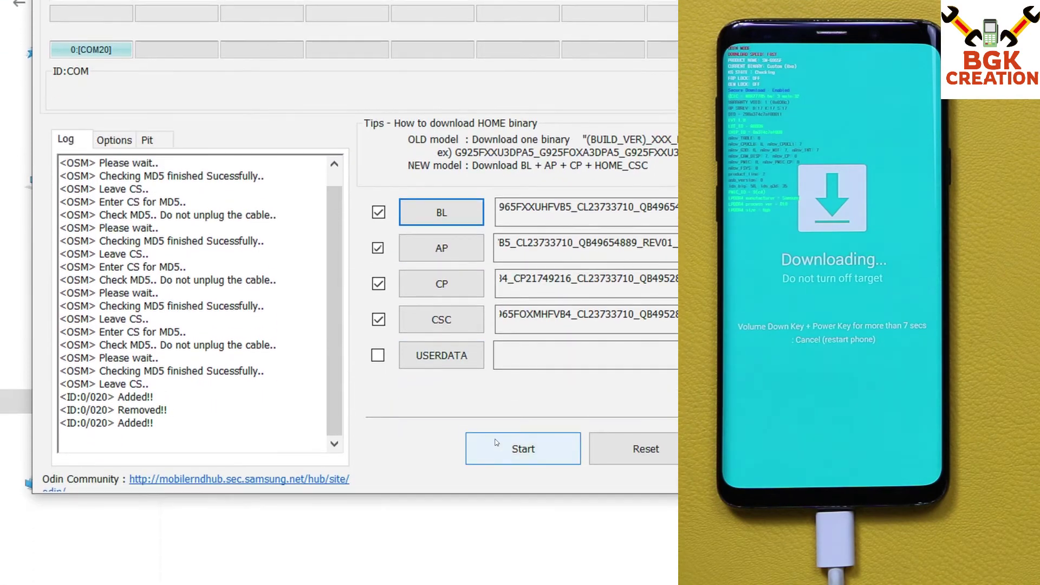
{"action": "left_click", "coordinate": [495, 441]}
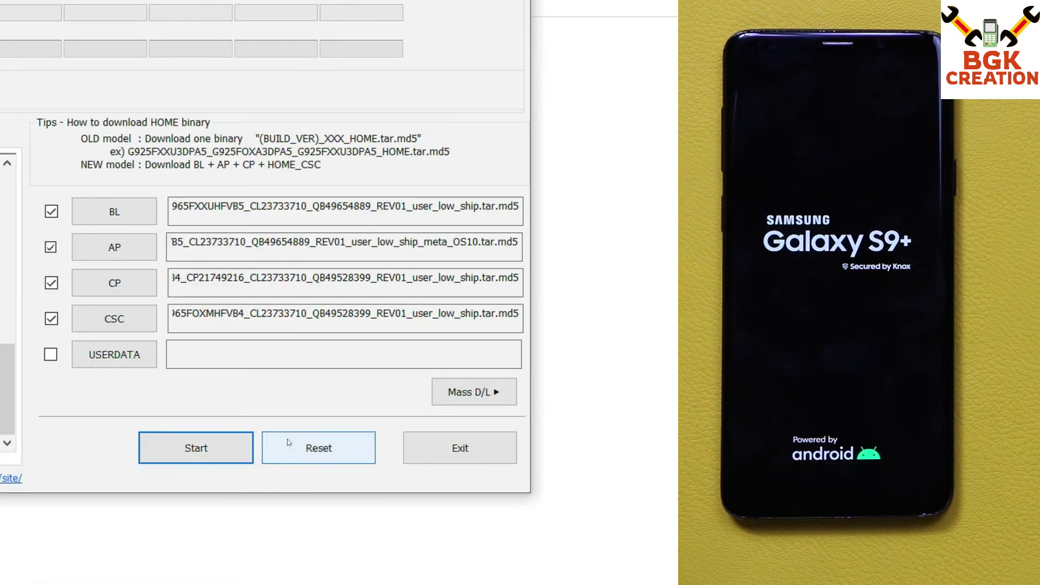
Reset Odin3 to clear the loaded firmware files, exit it and go back from the Odin3-v3.13.1 folder.
{"action": "left_click", "coordinate": [287, 439]}
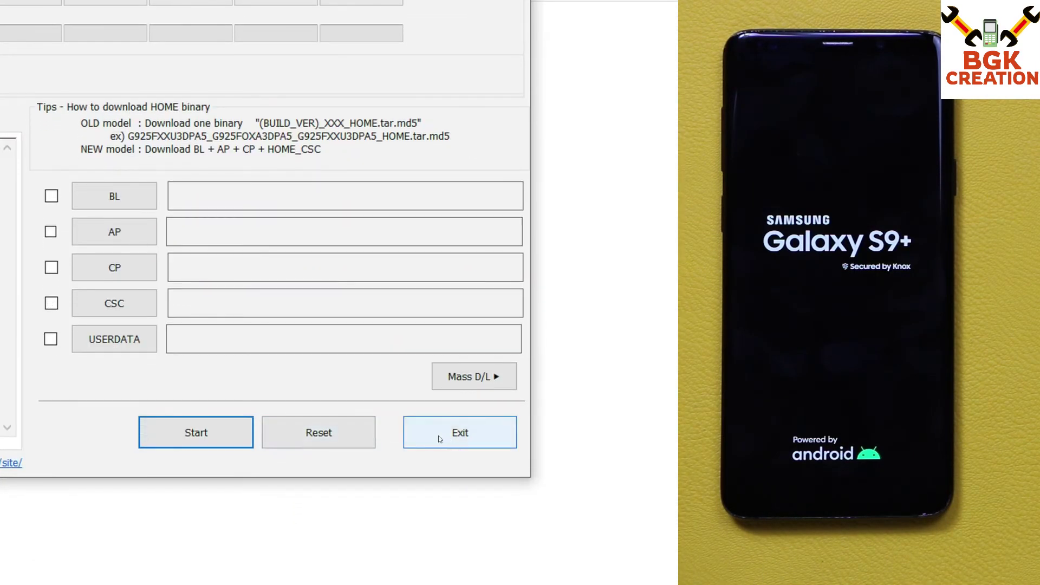
{"action": "left_click", "coordinate": [437, 436]}
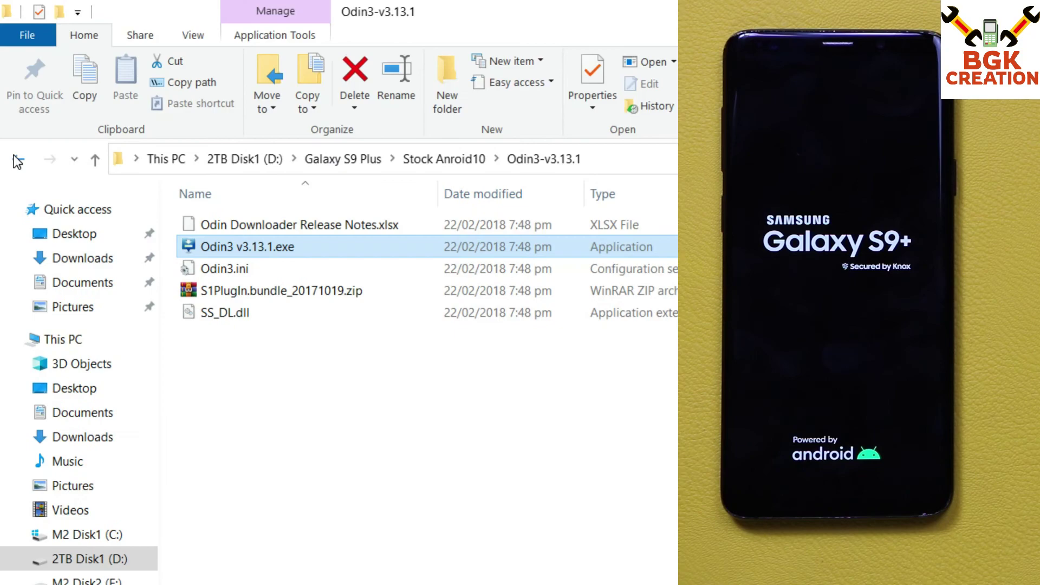
{"action": "left_click", "coordinate": [17, 160]}
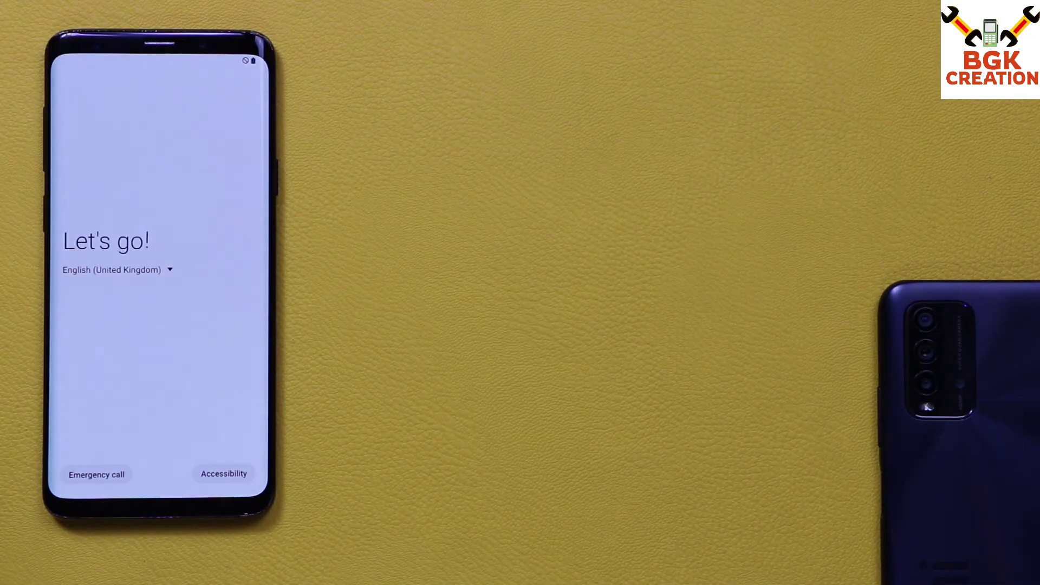
{"action": "left_click", "coordinate": [142, 269]}
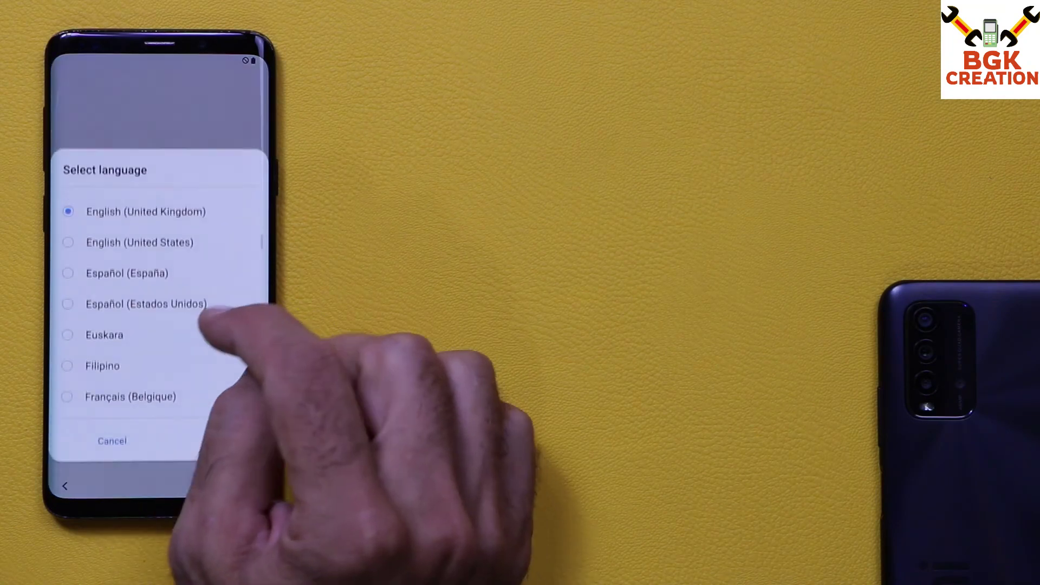
{"action": "left_click", "coordinate": [162, 245]}
{"action": "left_click", "coordinate": [206, 445]}
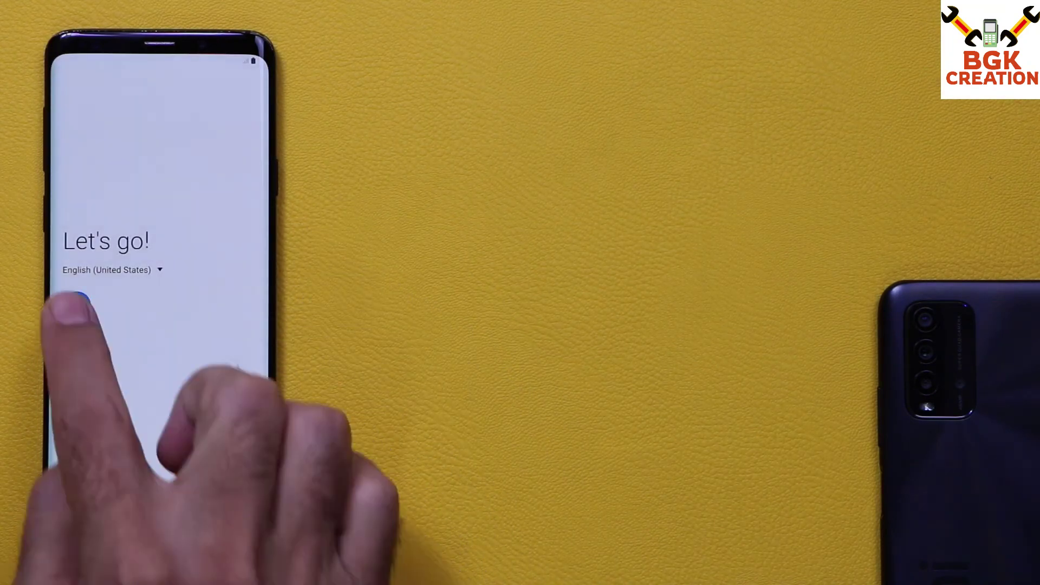
{"action": "left_click", "coordinate": [75, 304]}
{"action": "left_click", "coordinate": [69, 408]}
{"action": "left_click", "coordinate": [239, 454]}
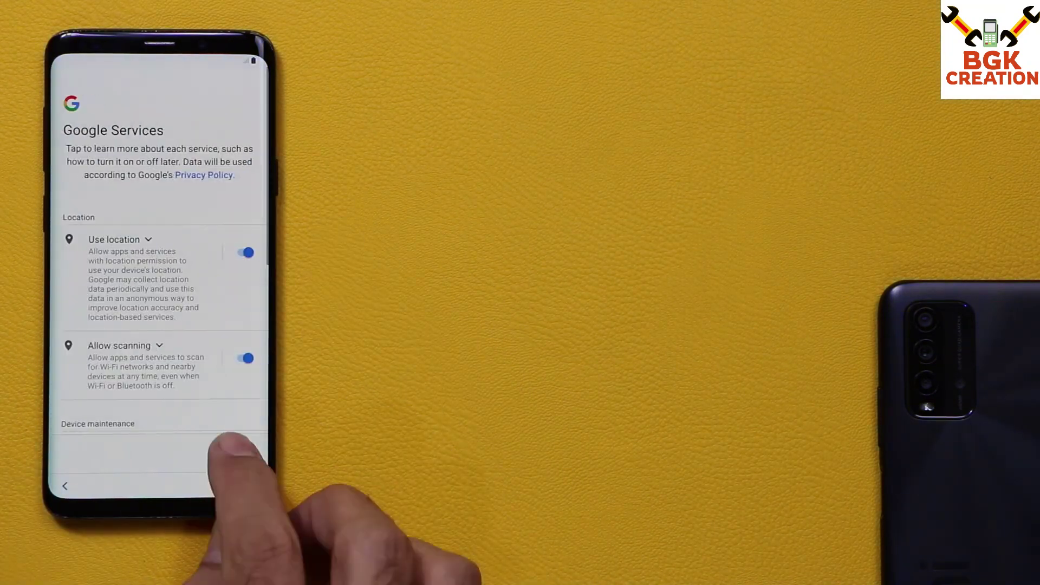
{"action": "left_click", "coordinate": [228, 466]}
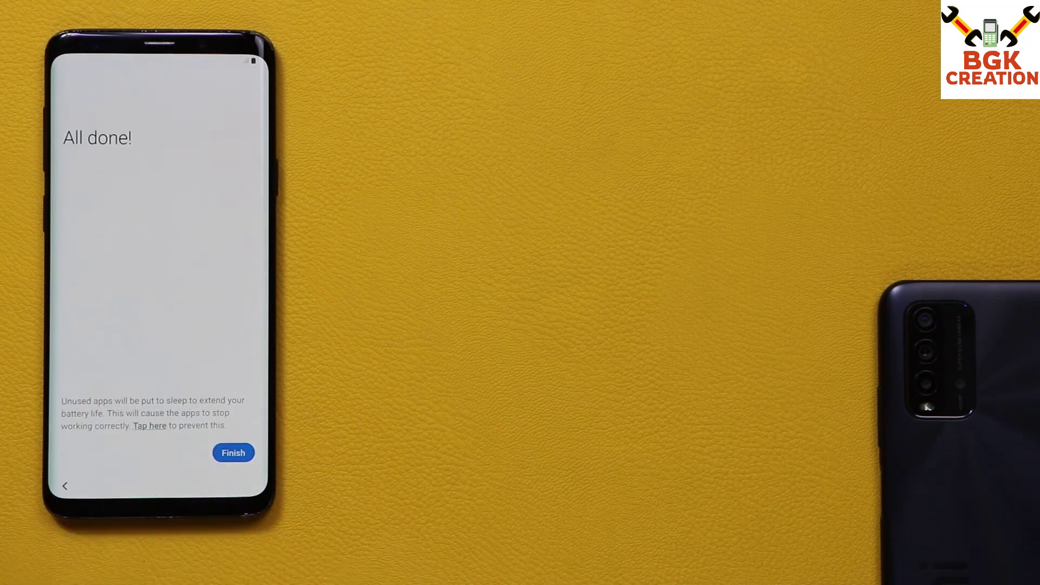
{"action": "left_click", "coordinate": [231, 451]}
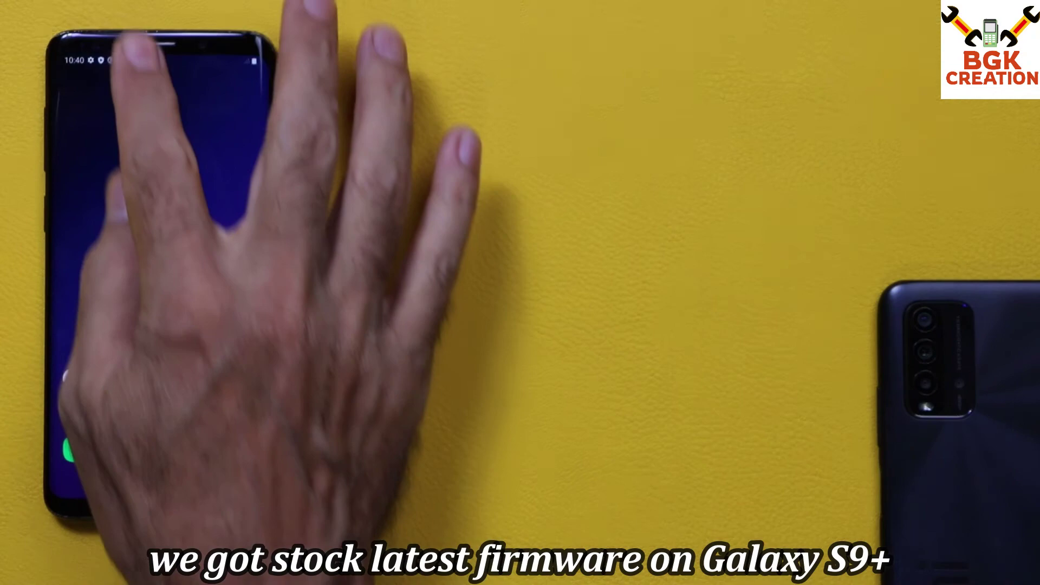
{"action": "left_click_drag", "start_coordinate": [140, 48], "coordinate": [147, 281]}
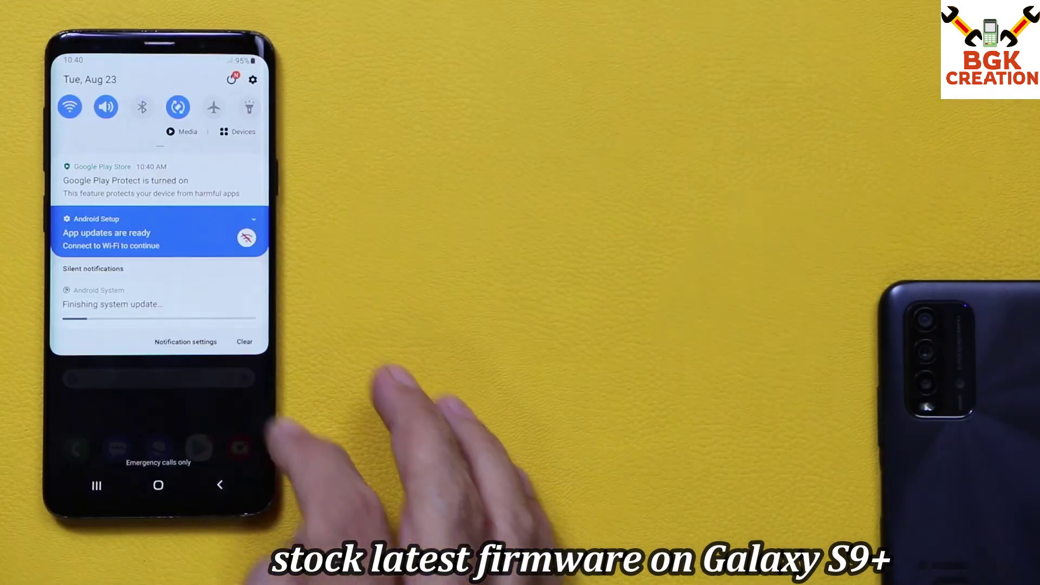
{"action": "left_click_drag", "start_coordinate": [163, 117], "coordinate": [168, 352]}
{"action": "left_click_drag", "start_coordinate": [233, 445], "coordinate": [220, 274]}
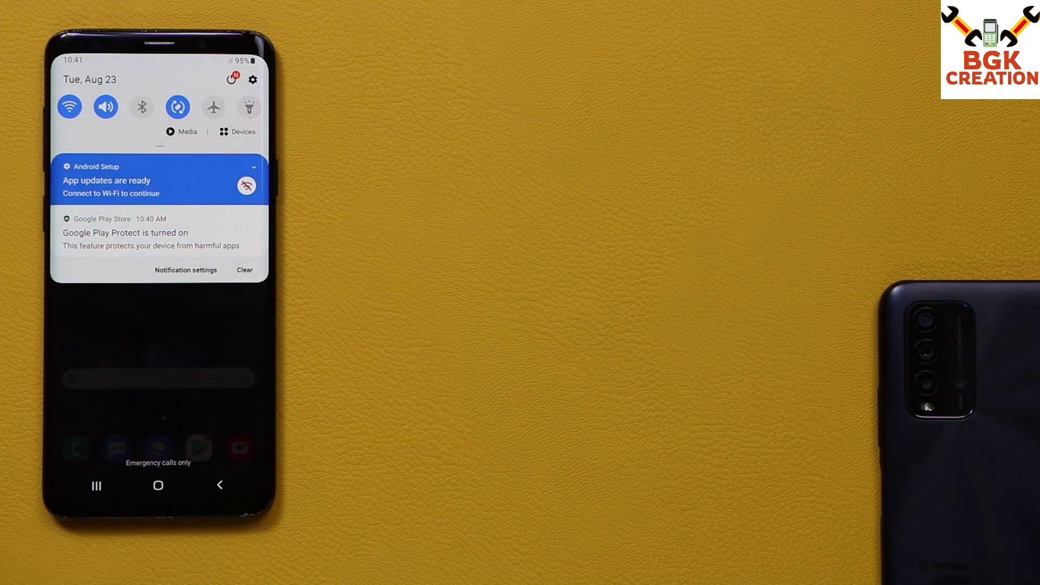
{"action": "left_click", "coordinate": [253, 80]}
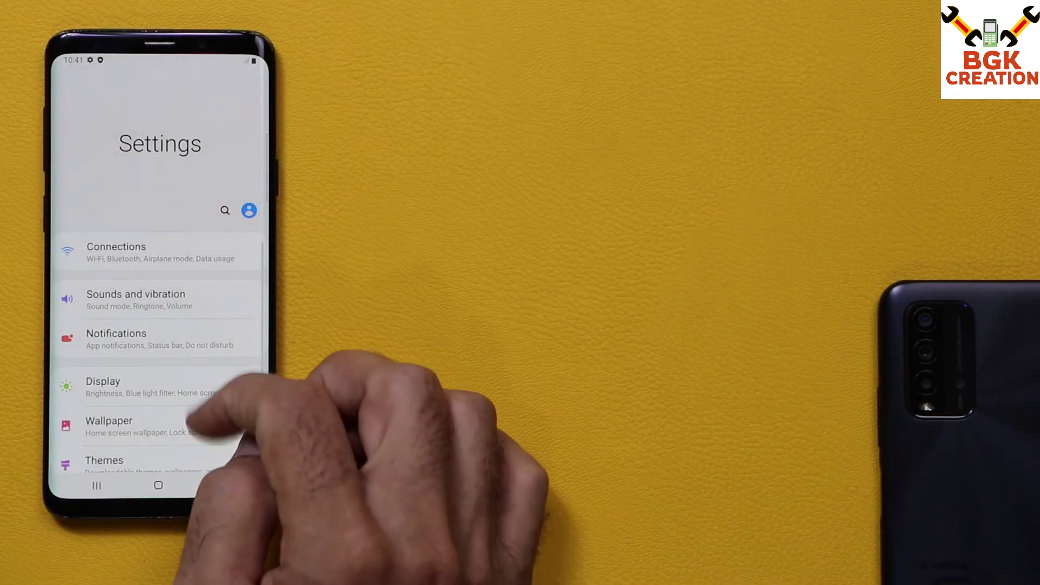
{"action": "left_click_drag", "start_coordinate": [195, 425], "coordinate": [200, 217]}
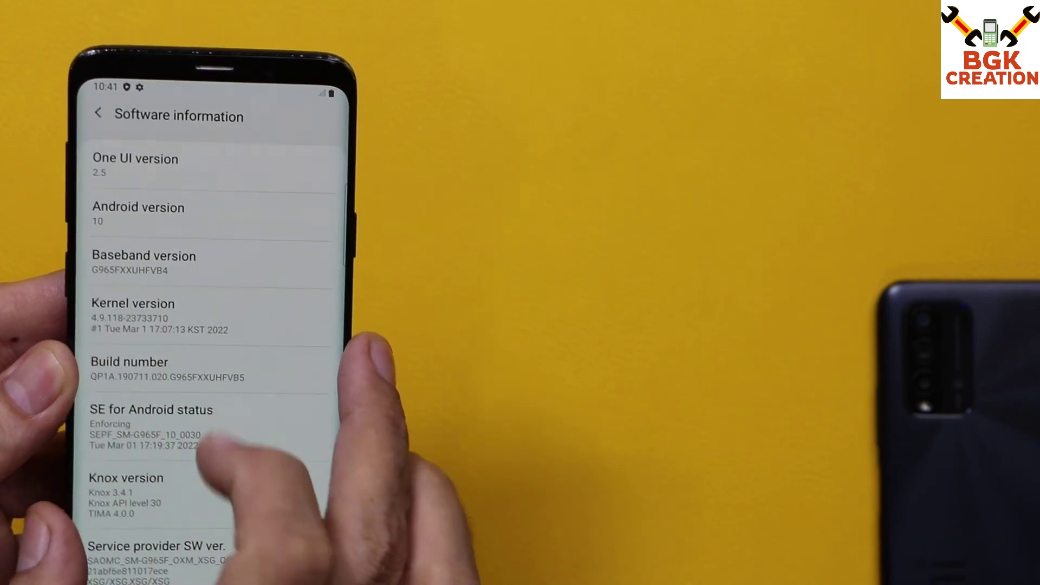
{"action": "scroll", "coordinate": [217, 325], "scroll_direction": "down", "scroll_amount": 4}
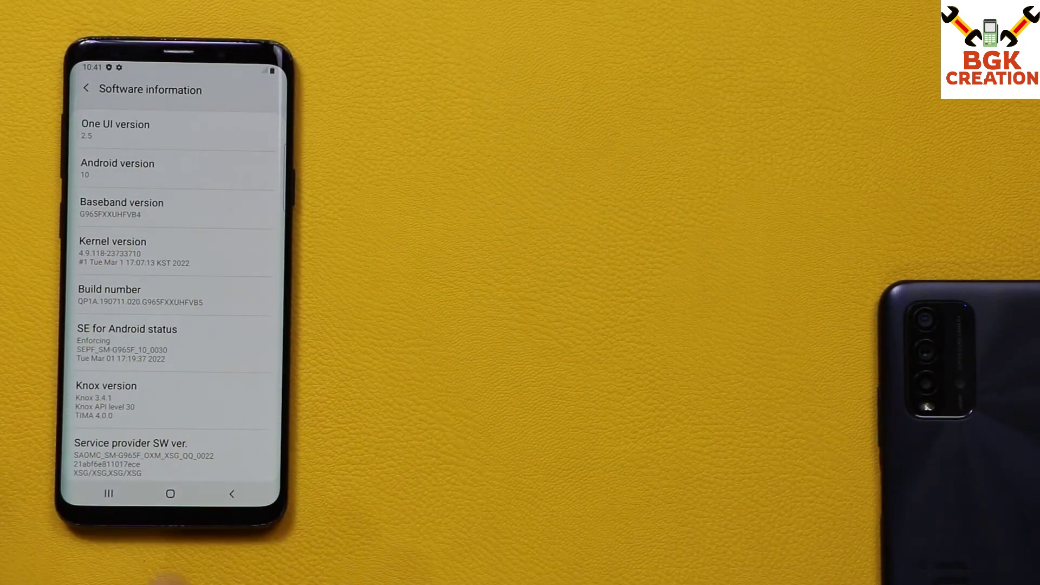
{"action": "key", "text": "XF86PowerOff"}
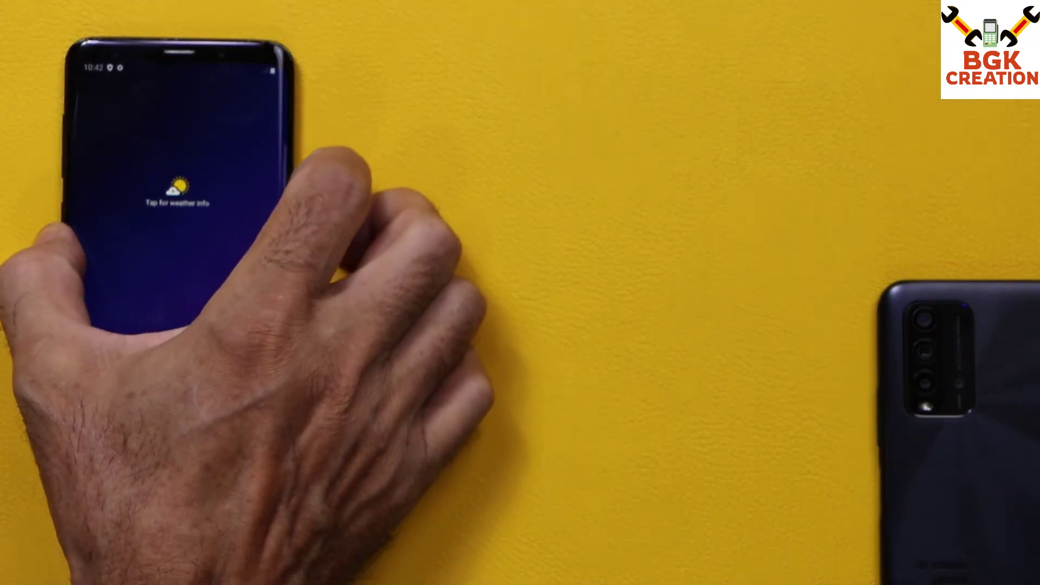